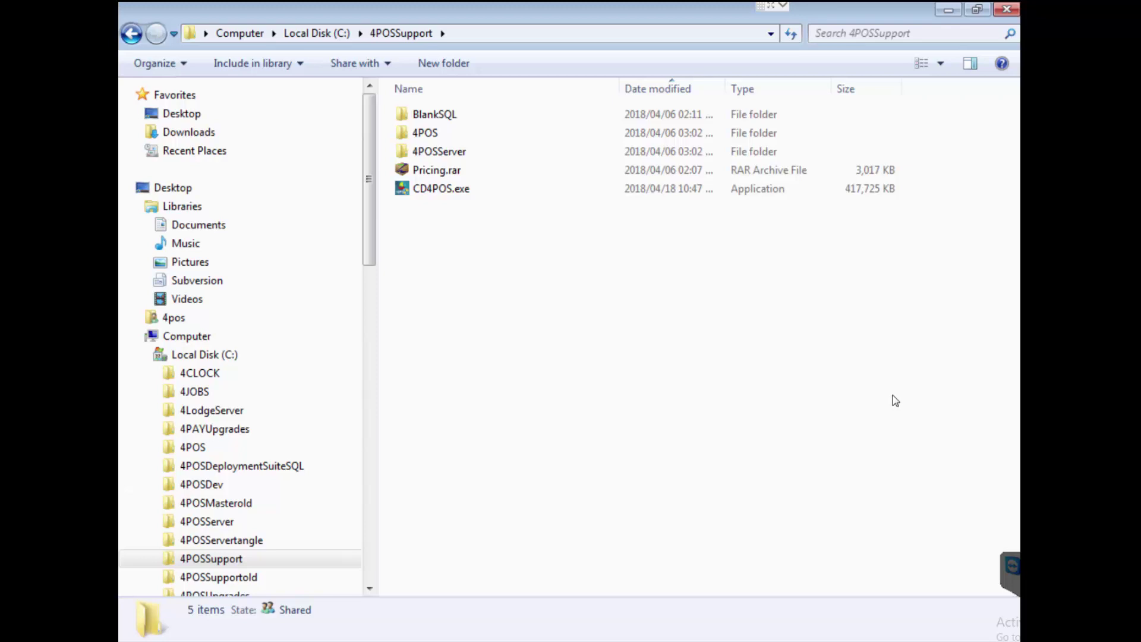
# Step: Select the CD4POS.exe installer in the C:\4POSSupport folder
pyautogui.click(440, 194)
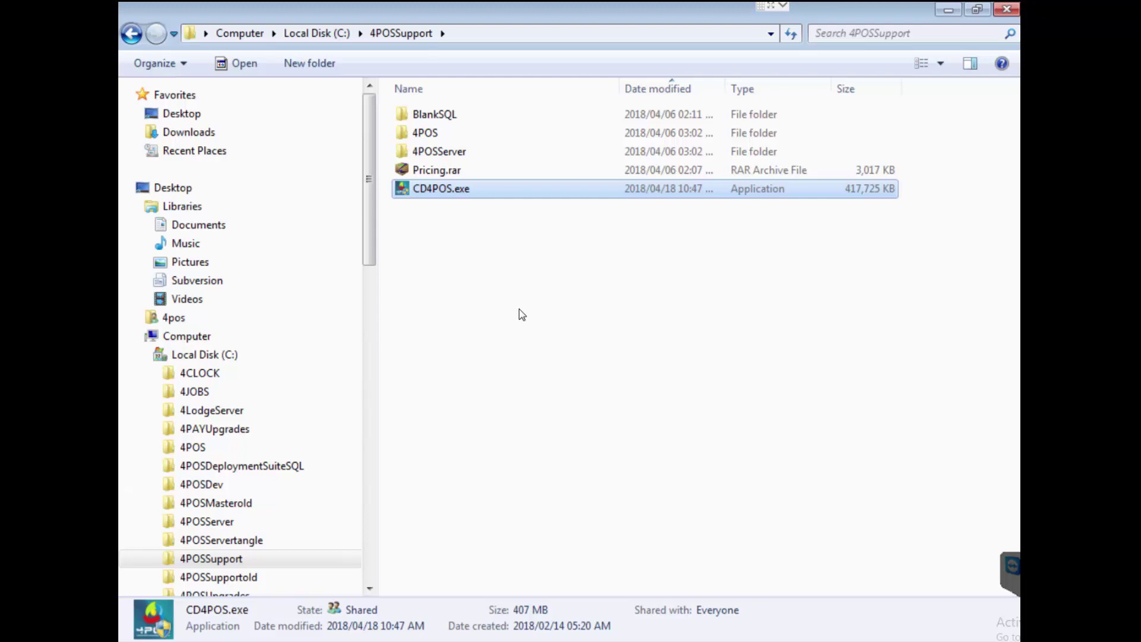
# Step: Run CD4POS.exe, allow it through User Account Control, and scroll through the readme
pyautogui.doubleClick(455, 191)
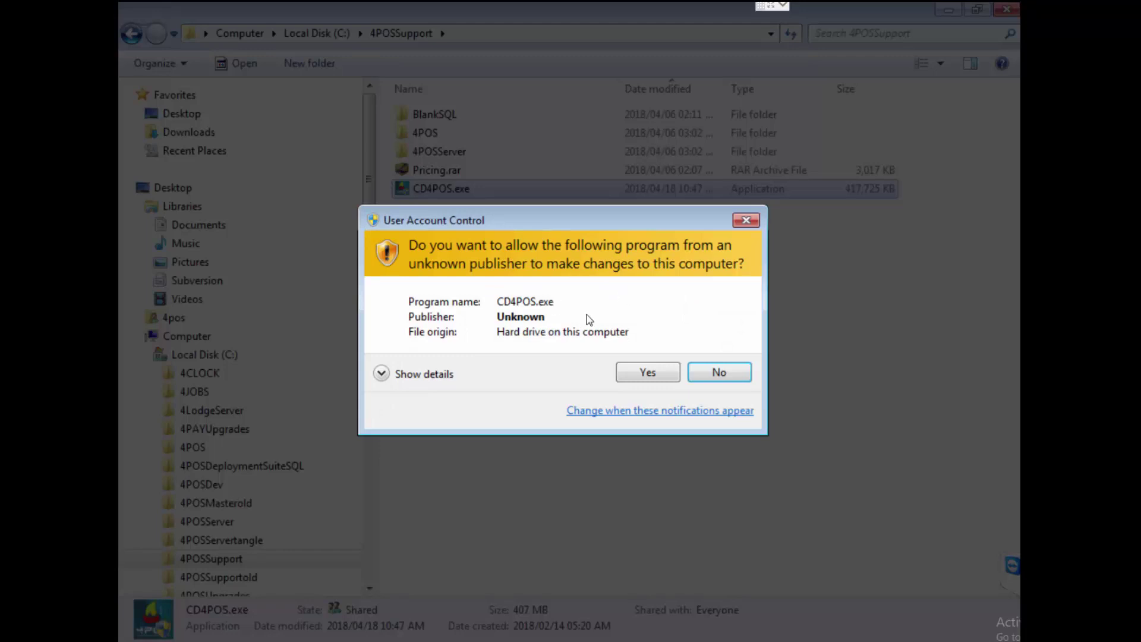
pyautogui.click(648, 374)
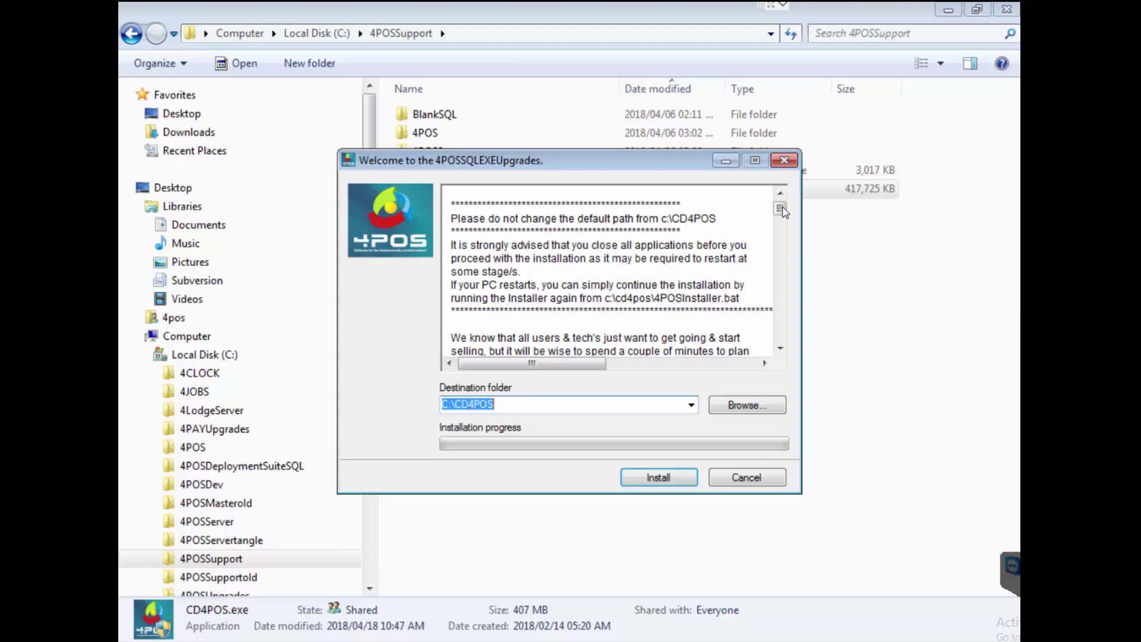
pyautogui.moveTo(782, 212); pyautogui.dragTo(781, 244)
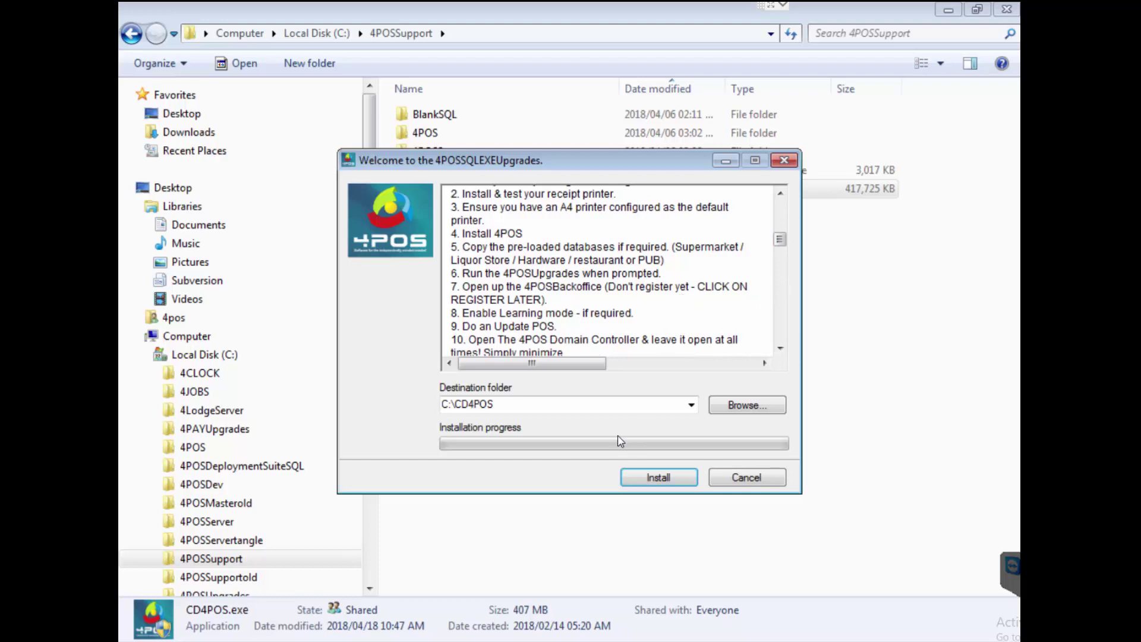
# Step: Install 4POS into C:\CD4POS and let the extraction run to the Prerequisites Wizard
pyautogui.click(668, 481)
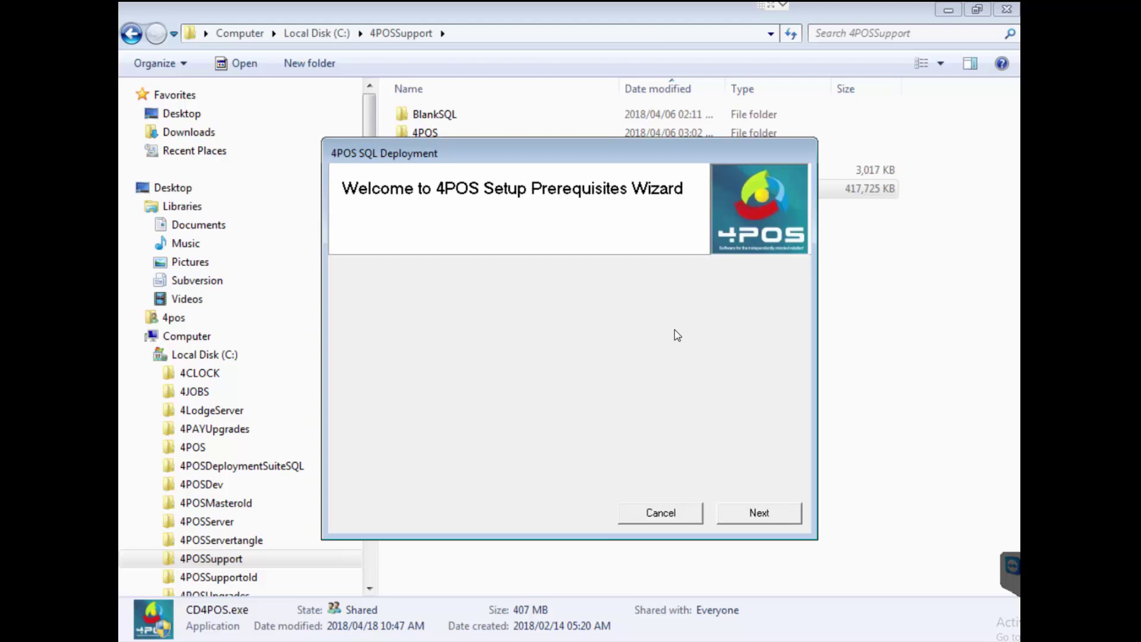
pyautogui.press('super')
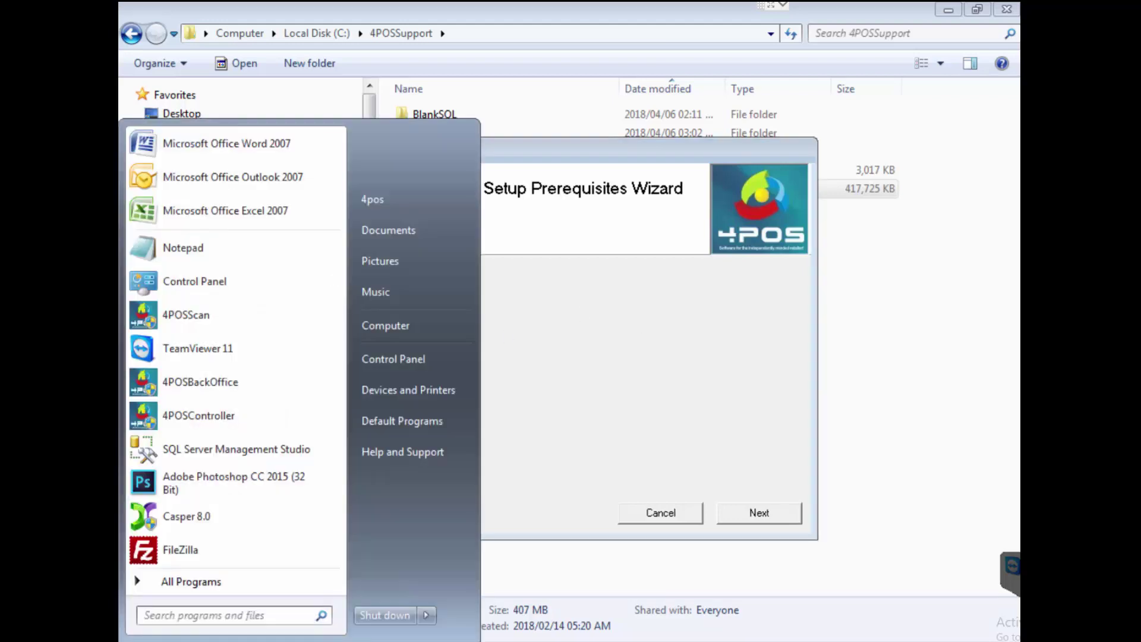
pyautogui.rightClick(149, 593)
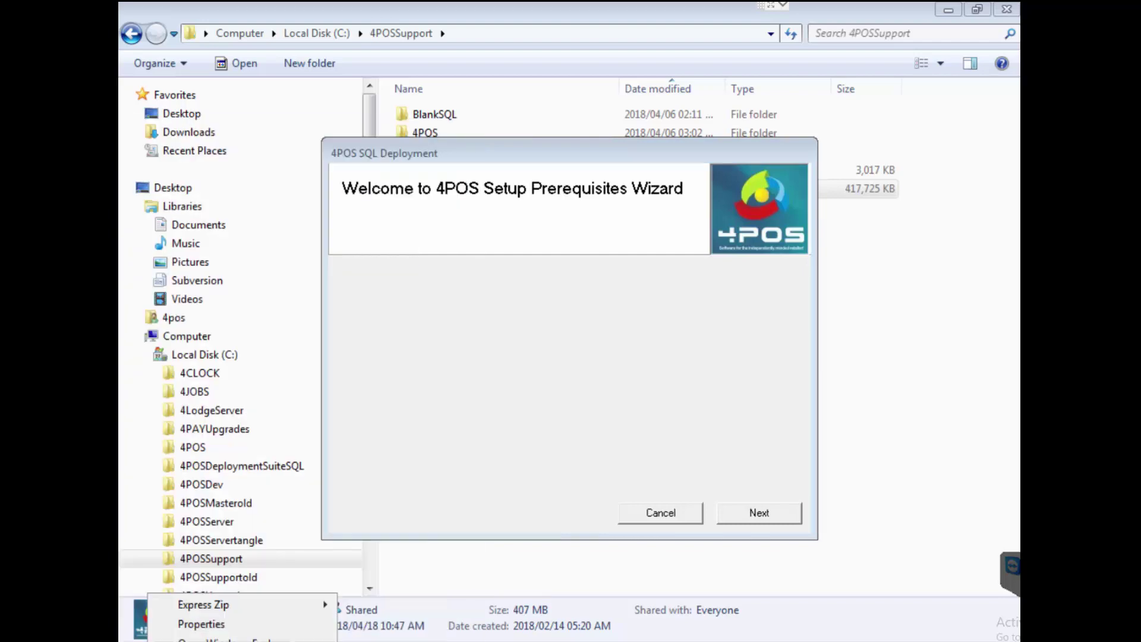
pyautogui.press('super')
pyautogui.click(426, 360)
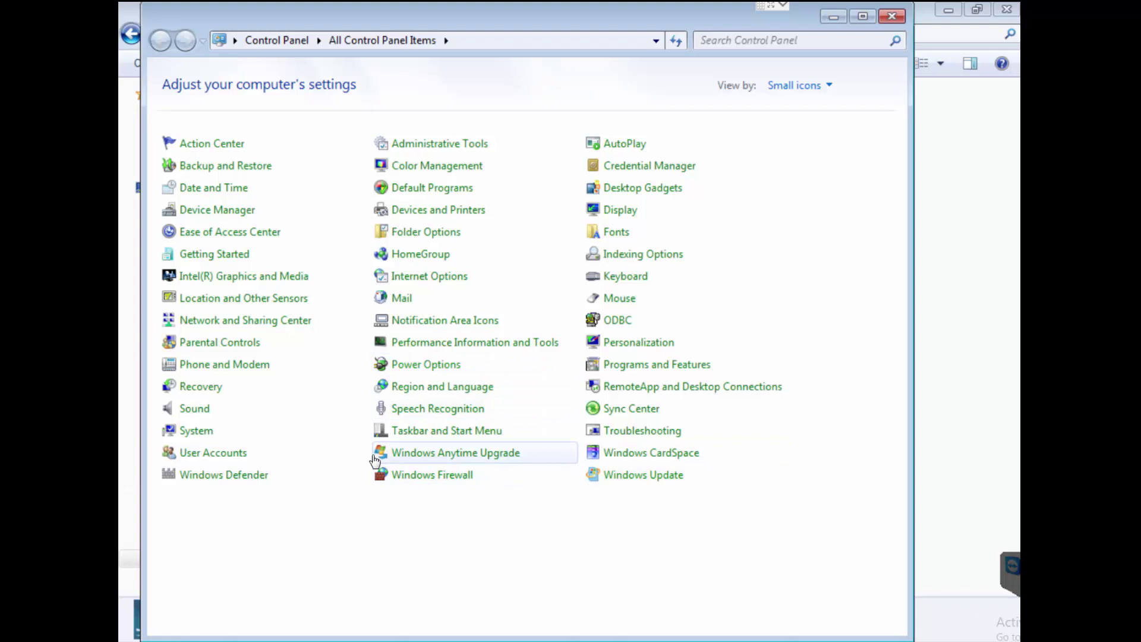
pyautogui.click(196, 432)
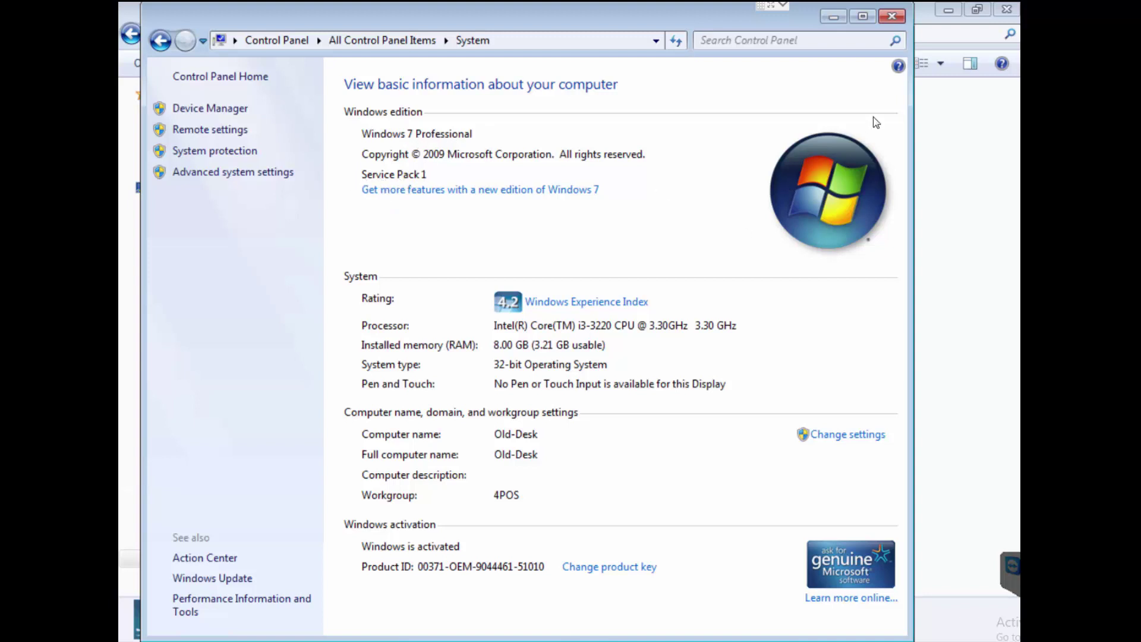
pyautogui.click(834, 17)
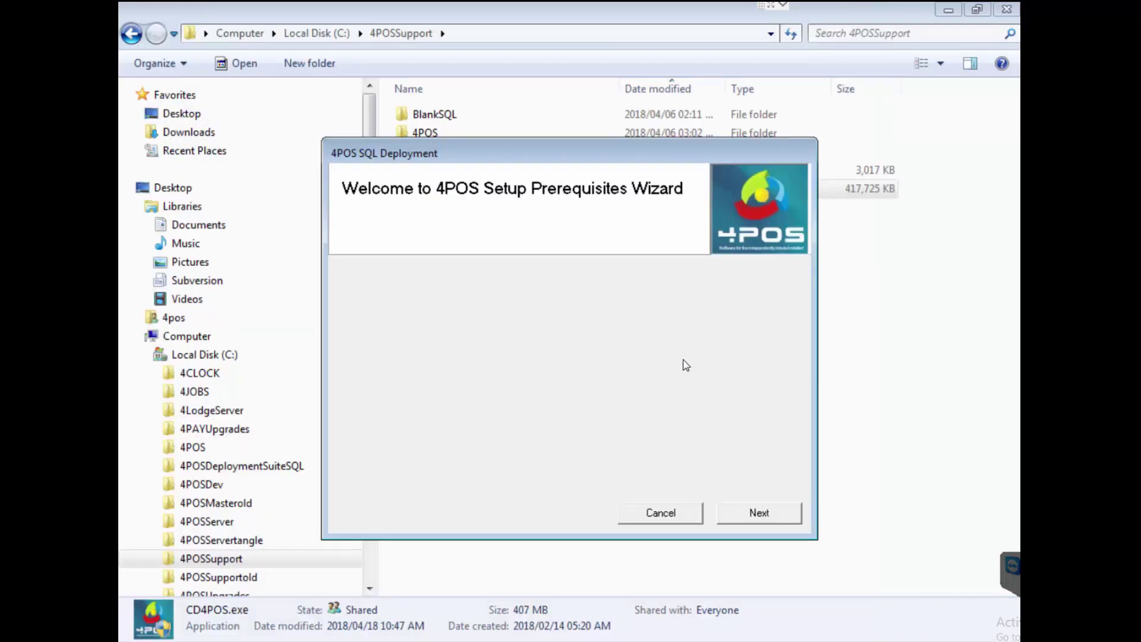
# Step: Run the '4POS installation for your Server (Main PC Installation)', removing the old version
pyautogui.click(759, 512)
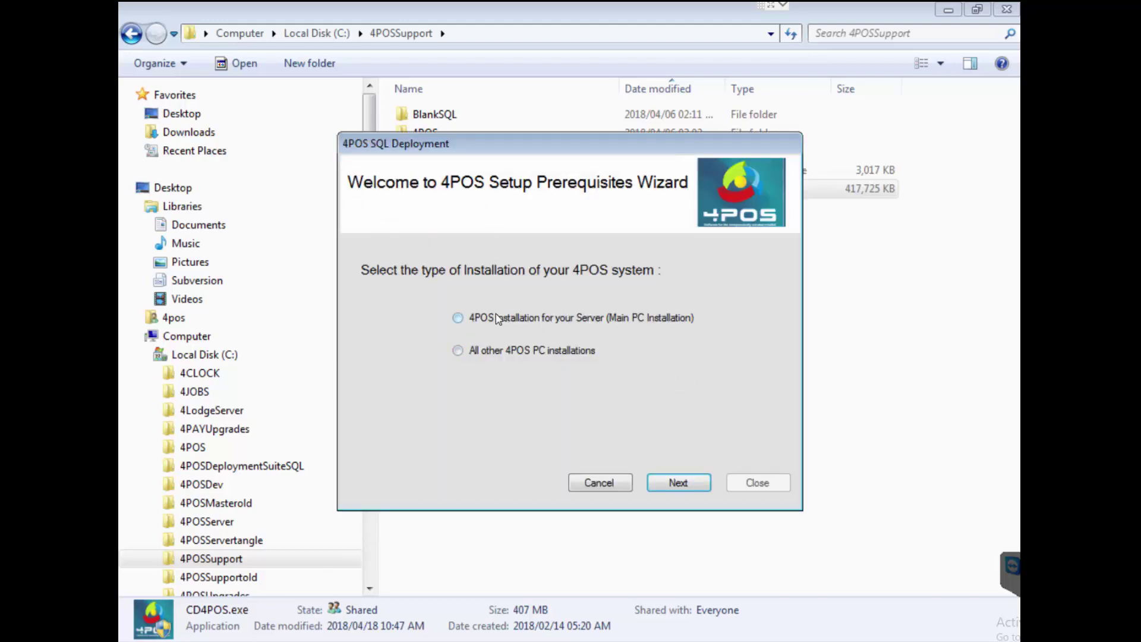
pyautogui.click(476, 318)
pyautogui.click(693, 485)
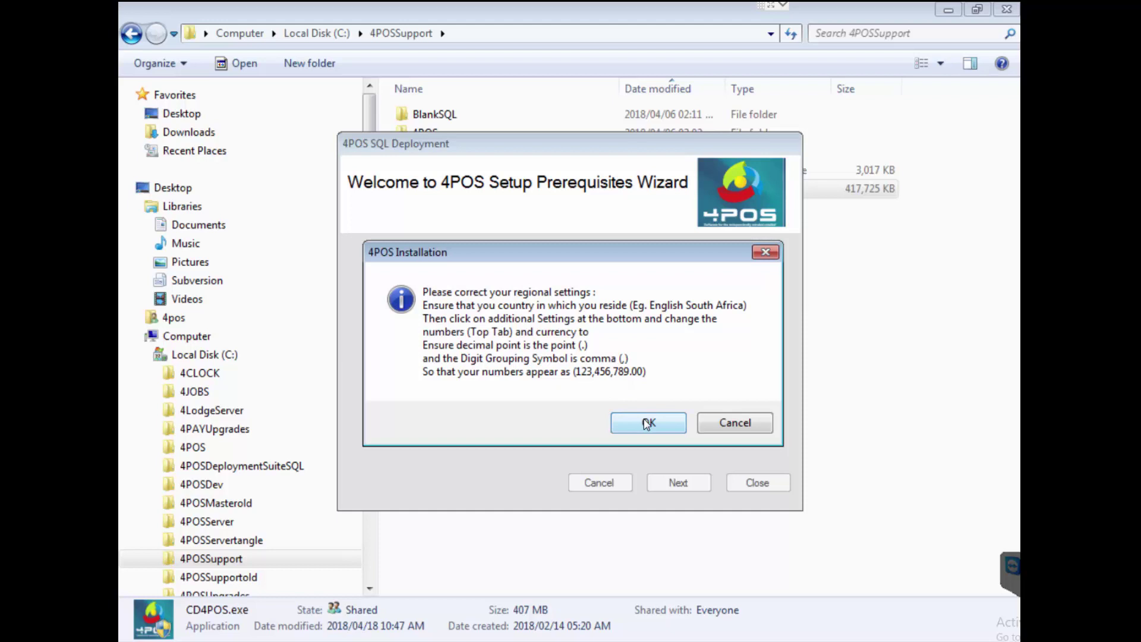
# Step: Acknowledge the regional settings notice and bring up Region and Language formats
pyautogui.click(647, 422)
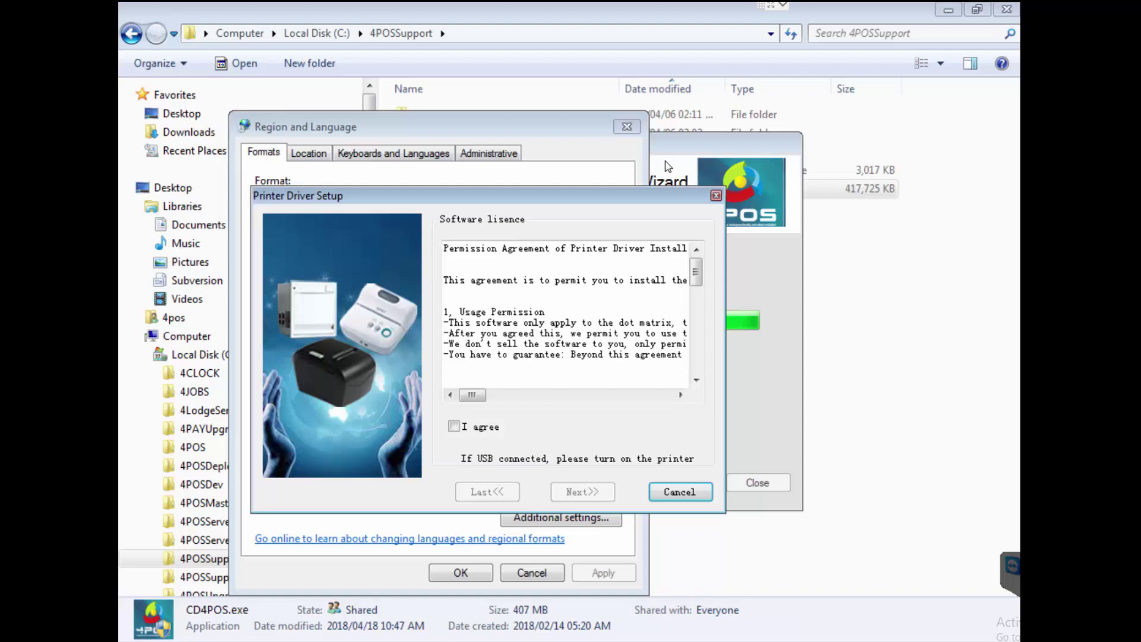
pyautogui.click(501, 126)
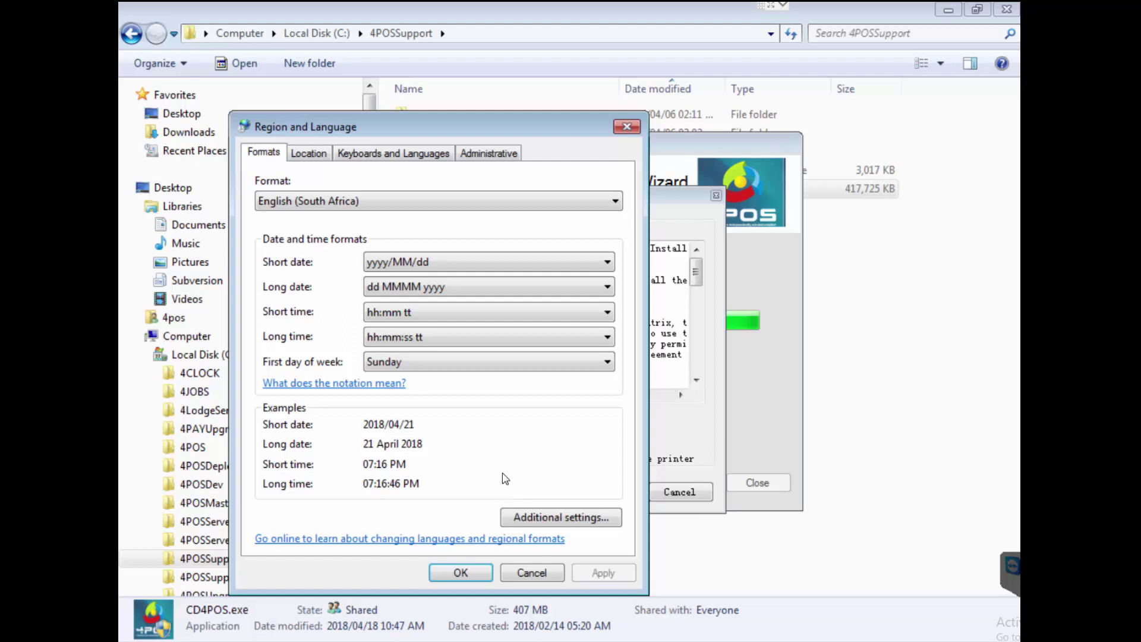
# Step: Set the number decimal symbol to '.' and digit grouping to ',' and apply
pyautogui.click(573, 518)
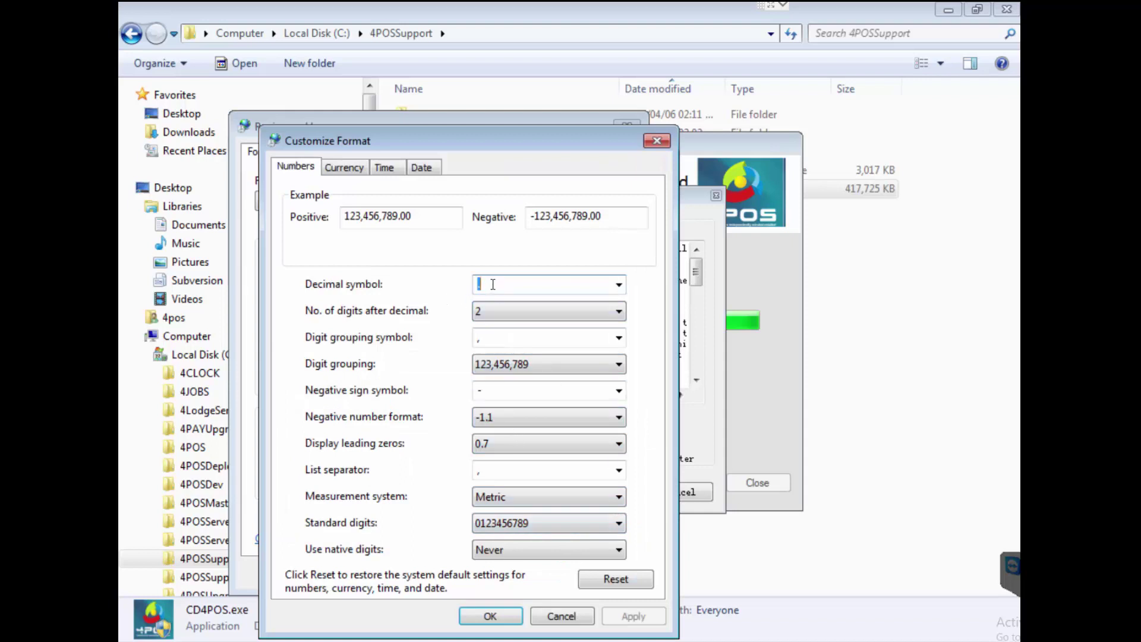
pyautogui.click(503, 284)
pyautogui.hotkey('shift', 'Home')
pyautogui.write('.')
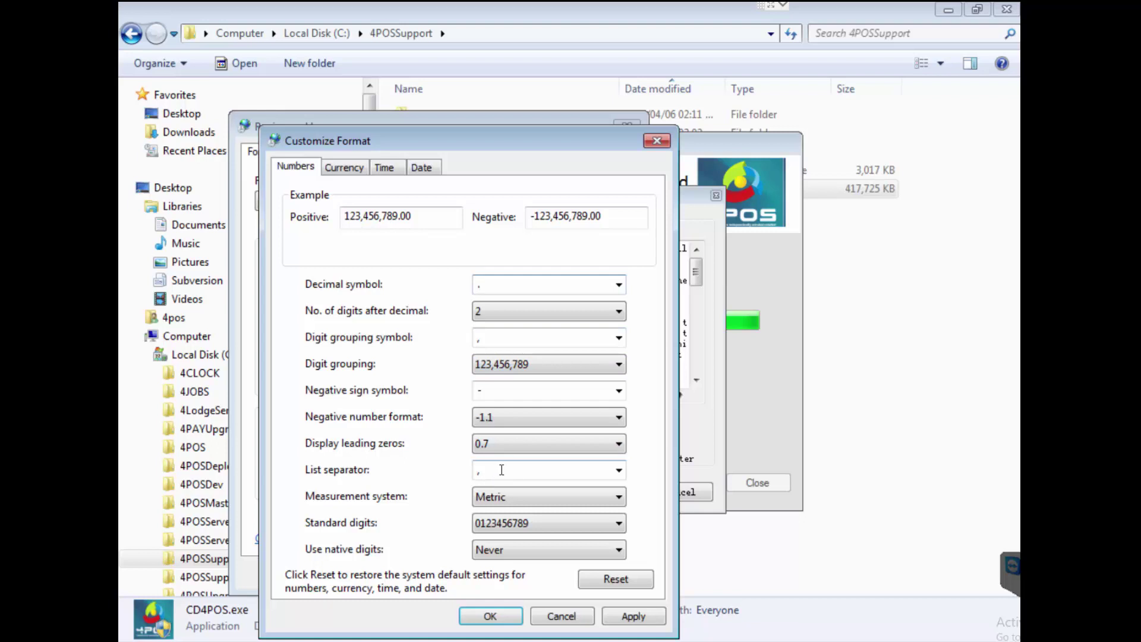
pyautogui.click(482, 337)
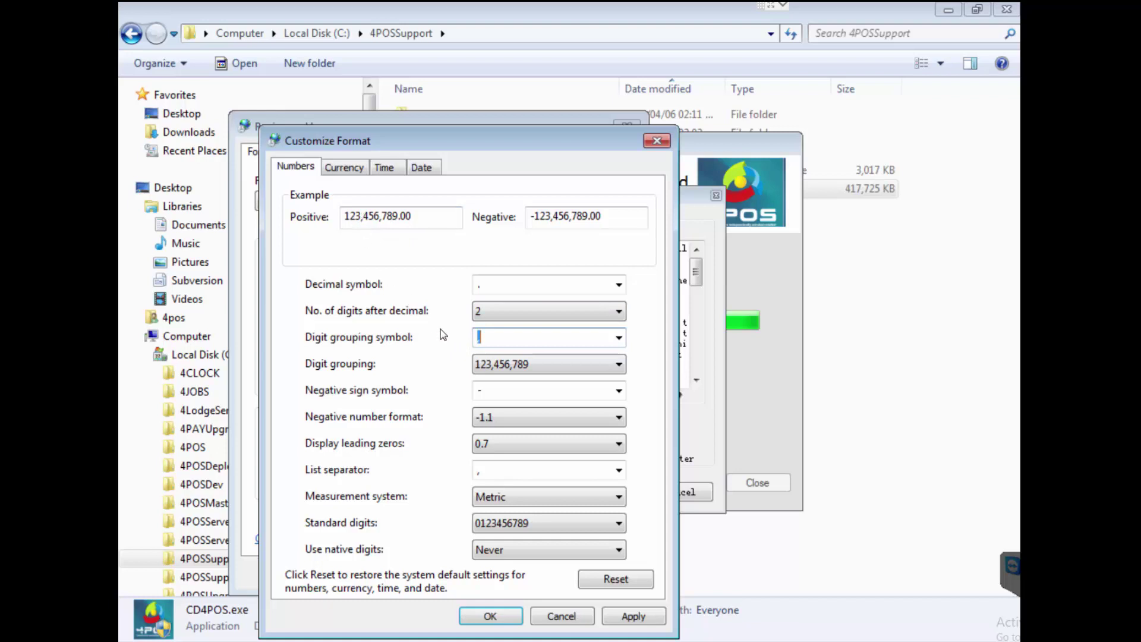
pyautogui.write(',')
pyautogui.click(634, 616)
# Step: Set the currency decimal symbol to '.', then apply and save the custom formats
pyautogui.click(338, 172)
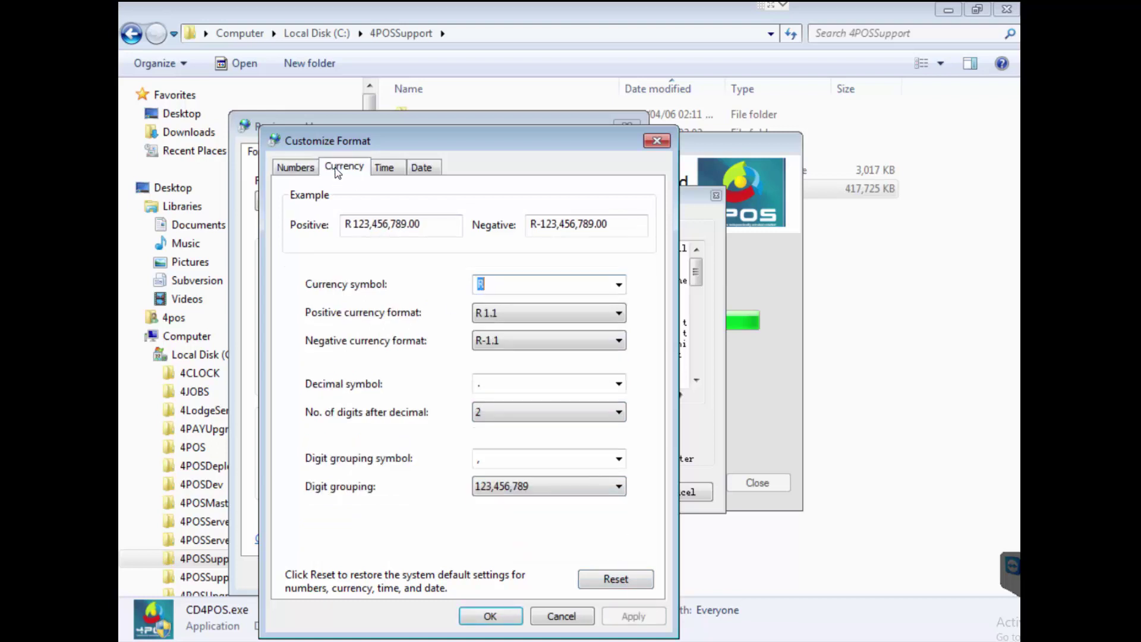
pyautogui.click(492, 385)
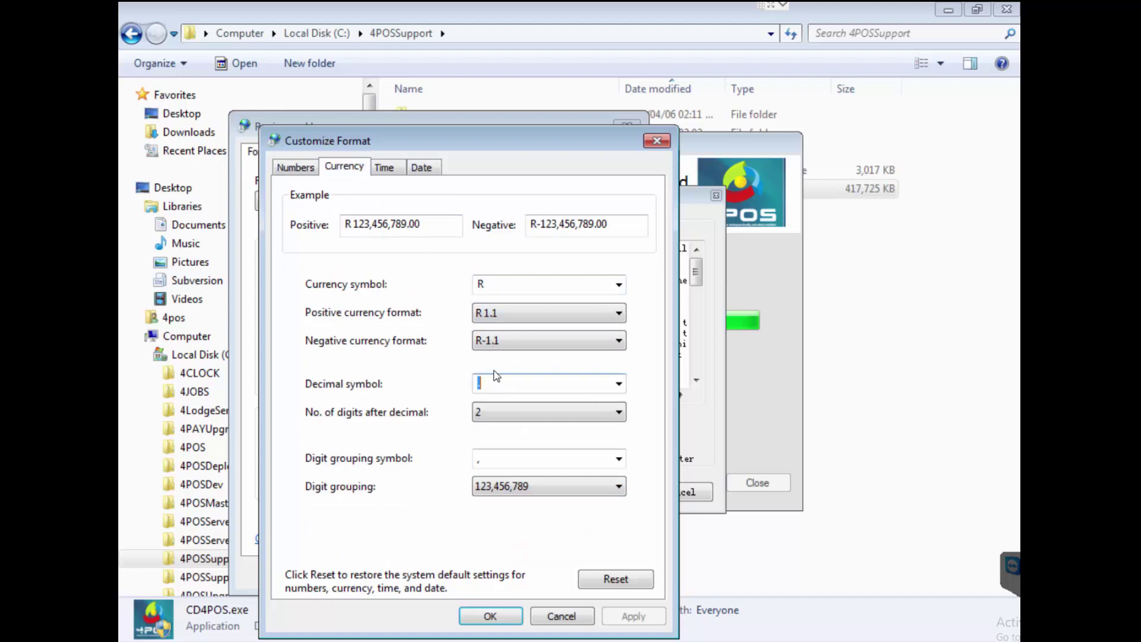
pyautogui.write('.')
pyautogui.press('Tab')
pyautogui.press('Tab')
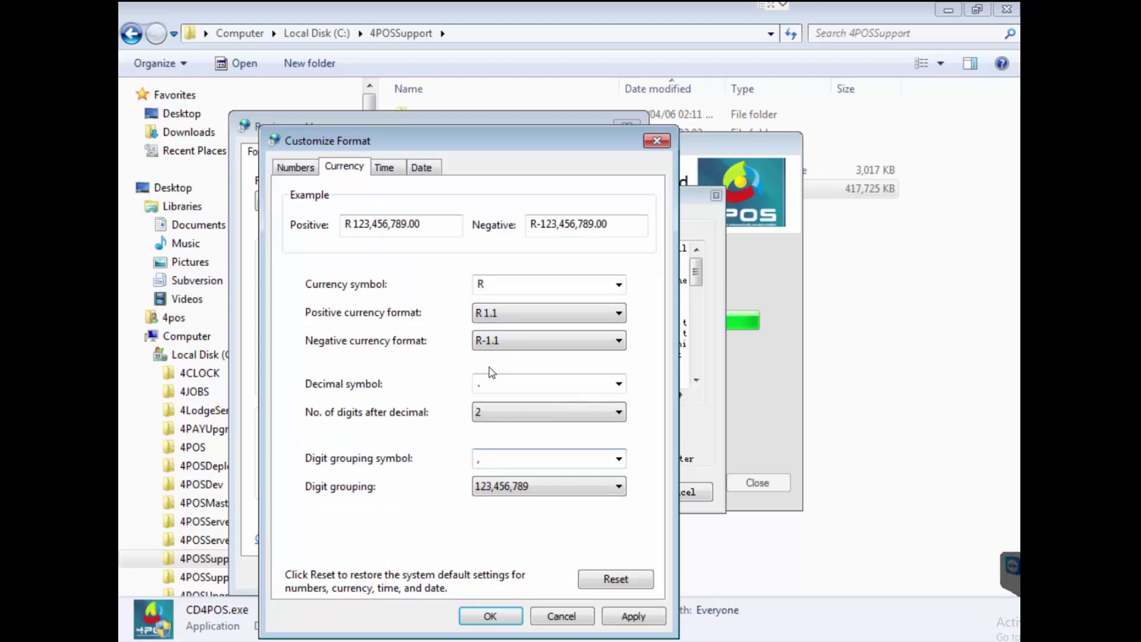
pyautogui.click(631, 619)
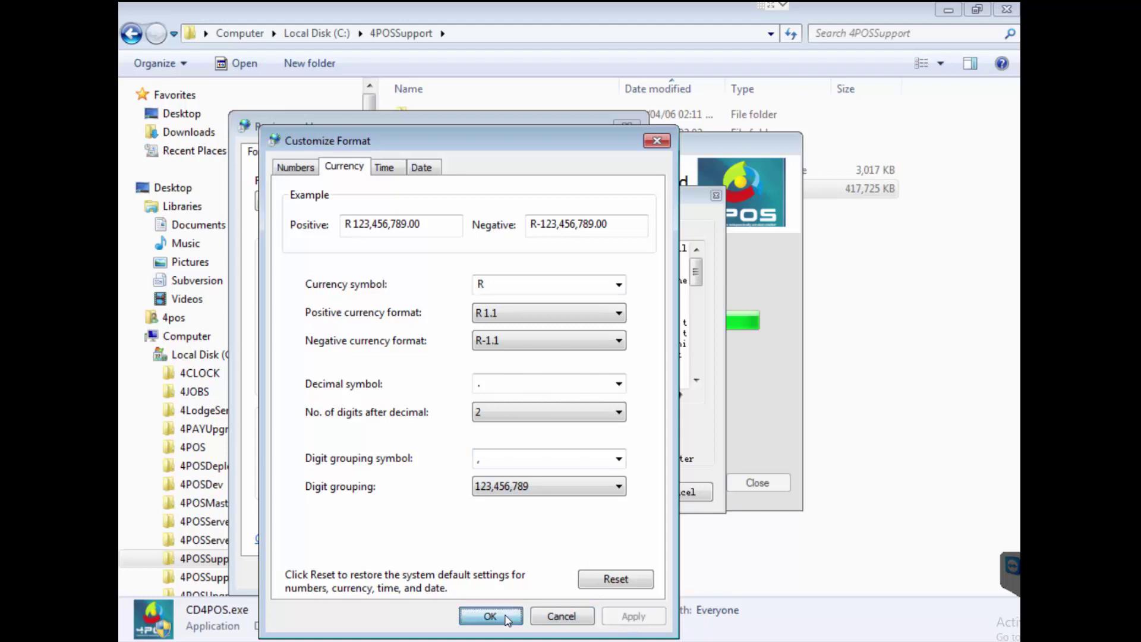
pyautogui.click(507, 616)
pyautogui.click(631, 572)
# Step: Close the regional settings and accept the Printer Driver Setup licence
pyautogui.click(489, 574)
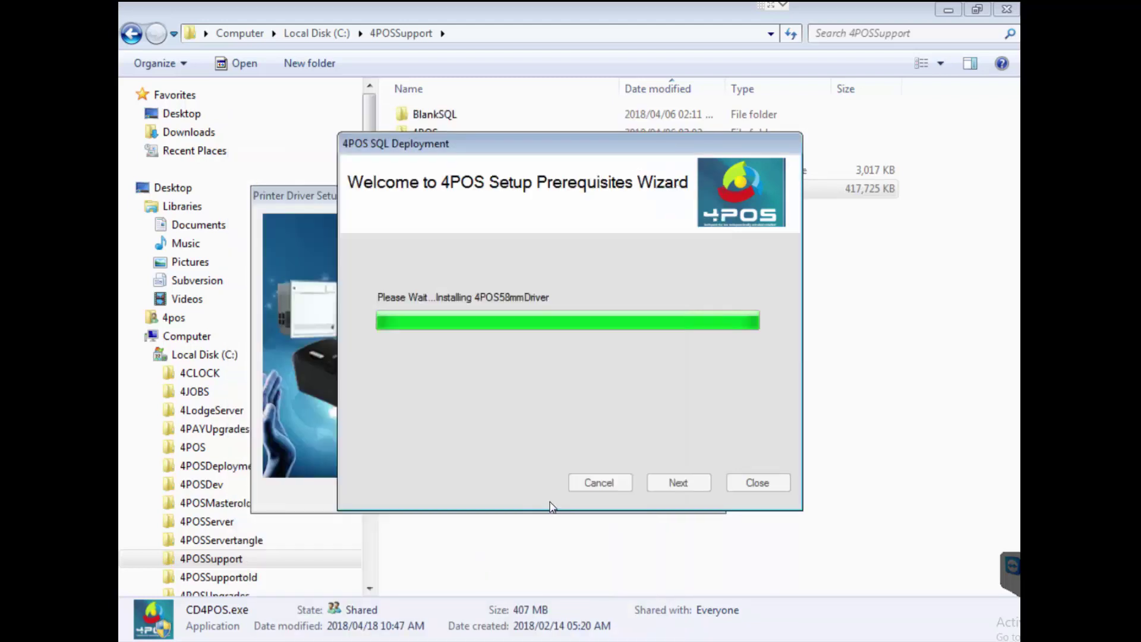
pyautogui.click(316, 194)
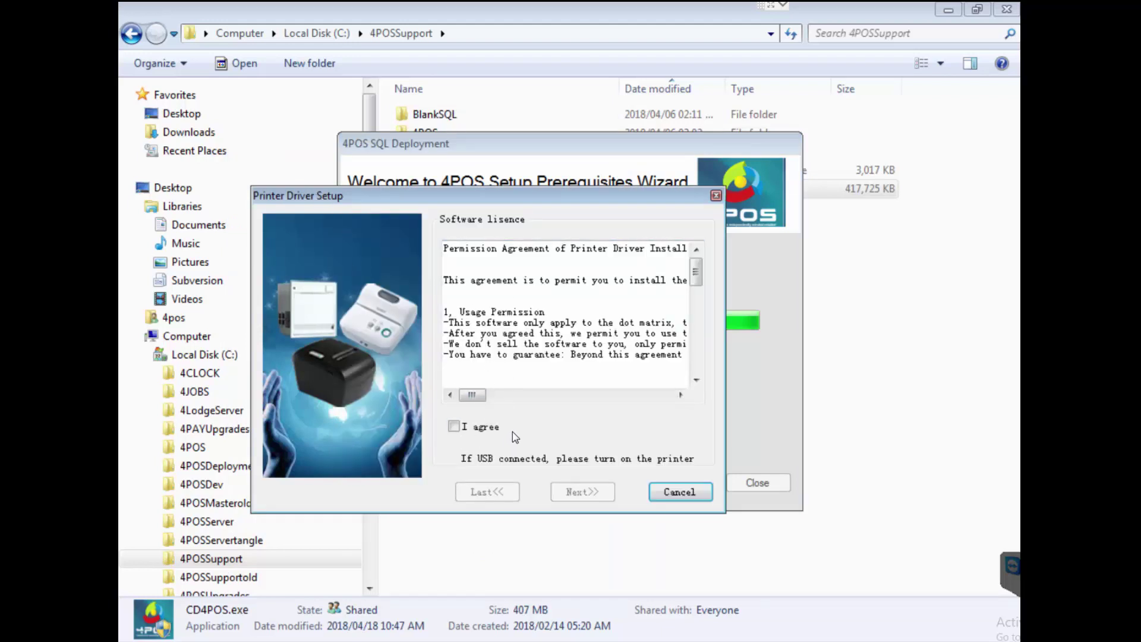
pyautogui.click(453, 428)
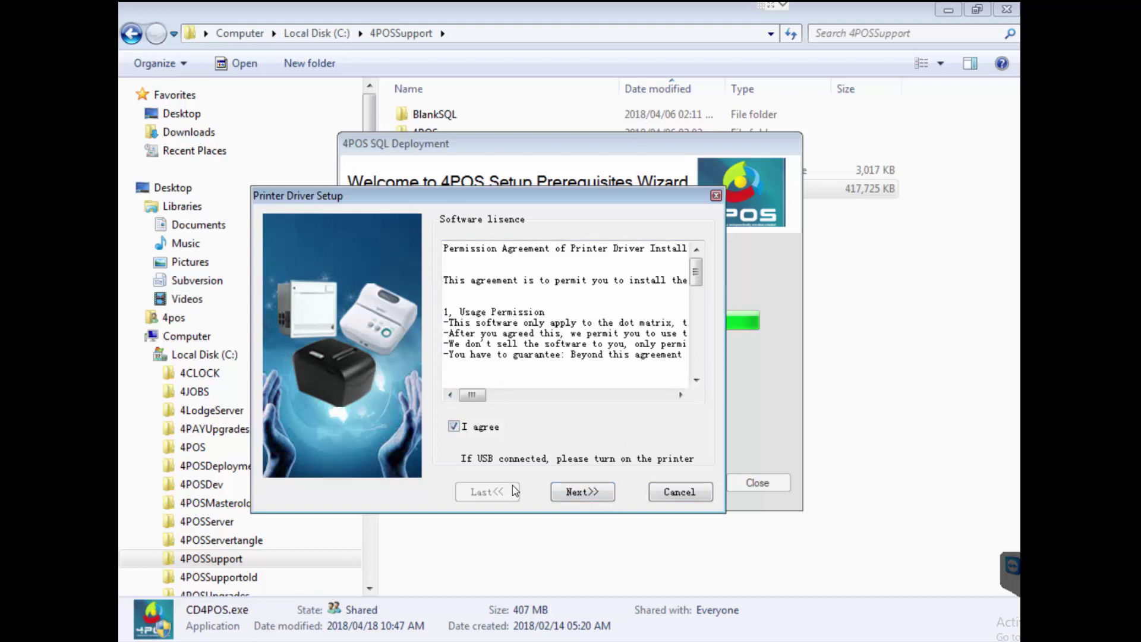
pyautogui.click(584, 493)
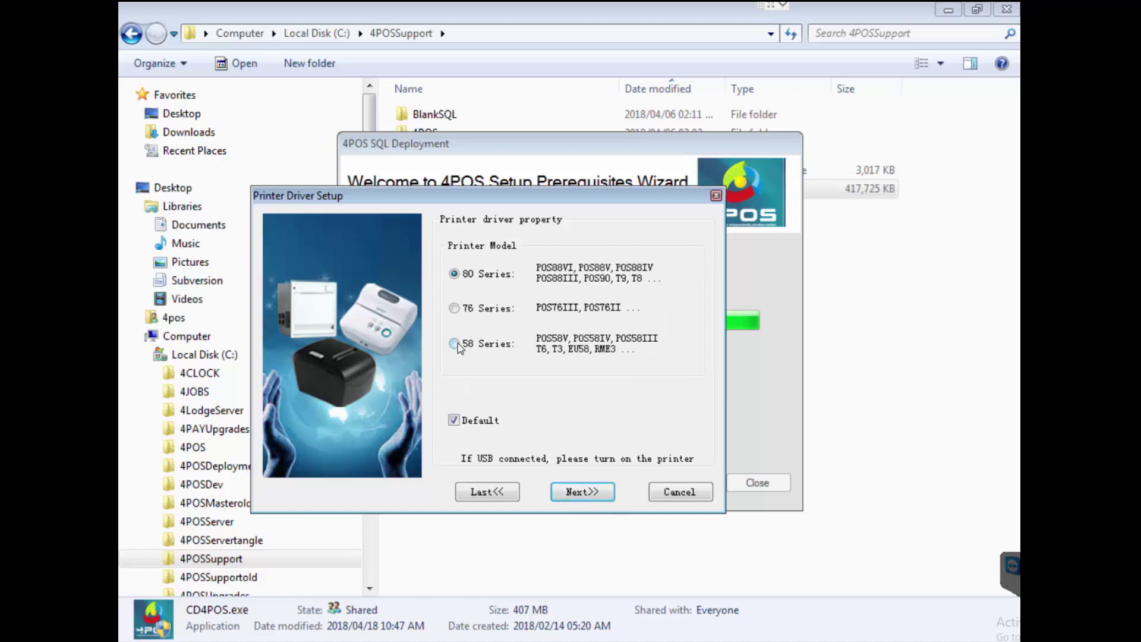
# Step: Install the 58 Series printer driver on port USB001, not as default printer
pyautogui.click(454, 343)
pyautogui.click(454, 420)
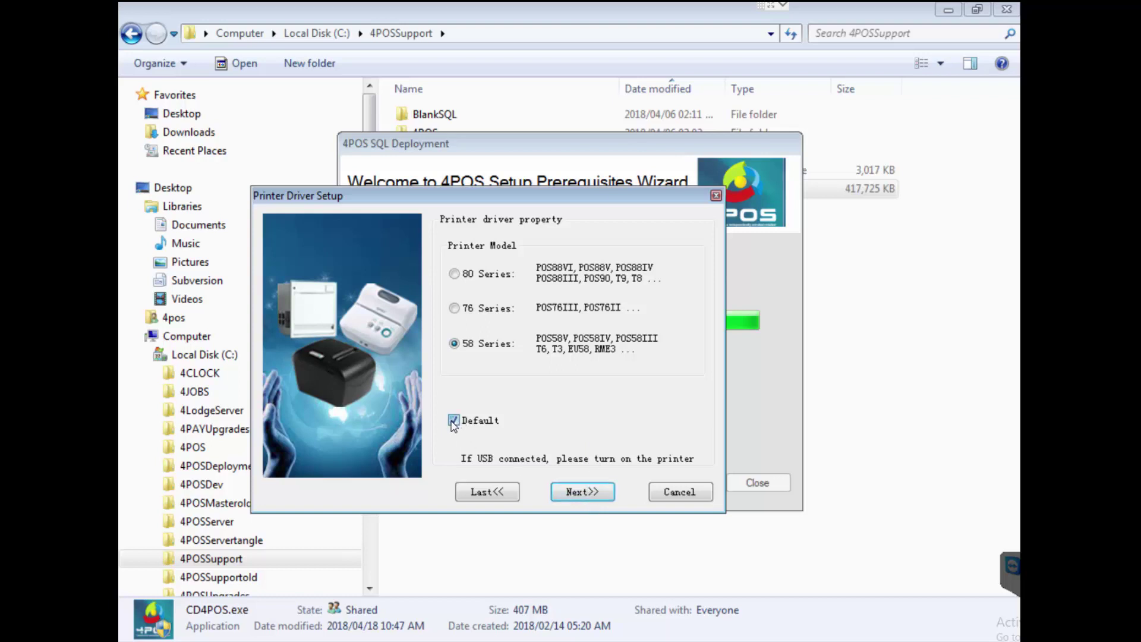
pyautogui.click(581, 497)
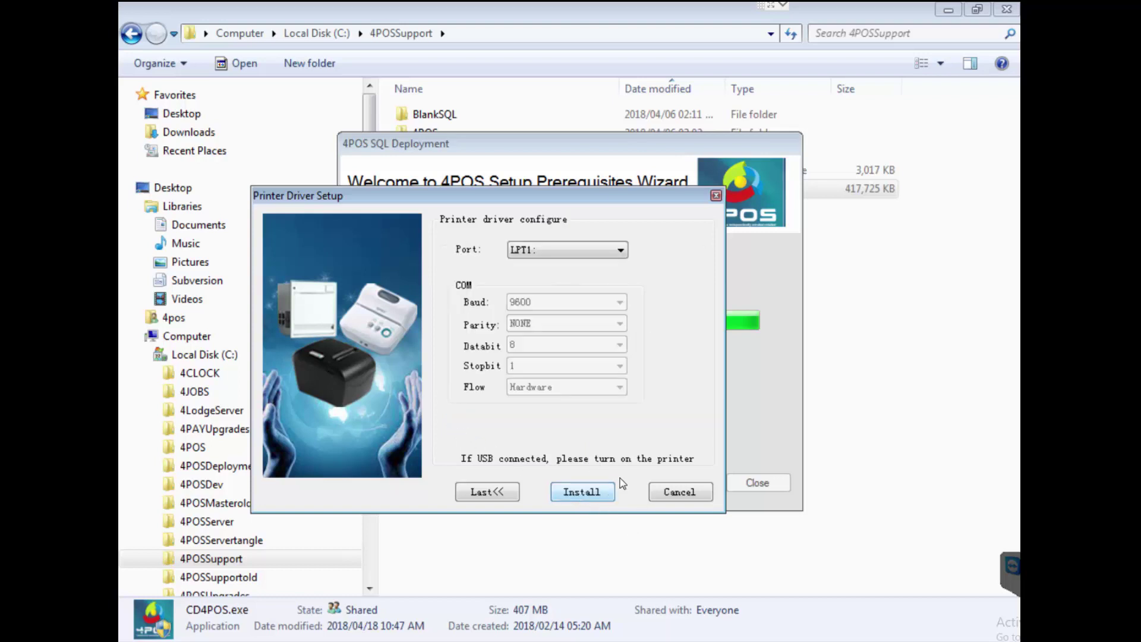
pyautogui.click(621, 250)
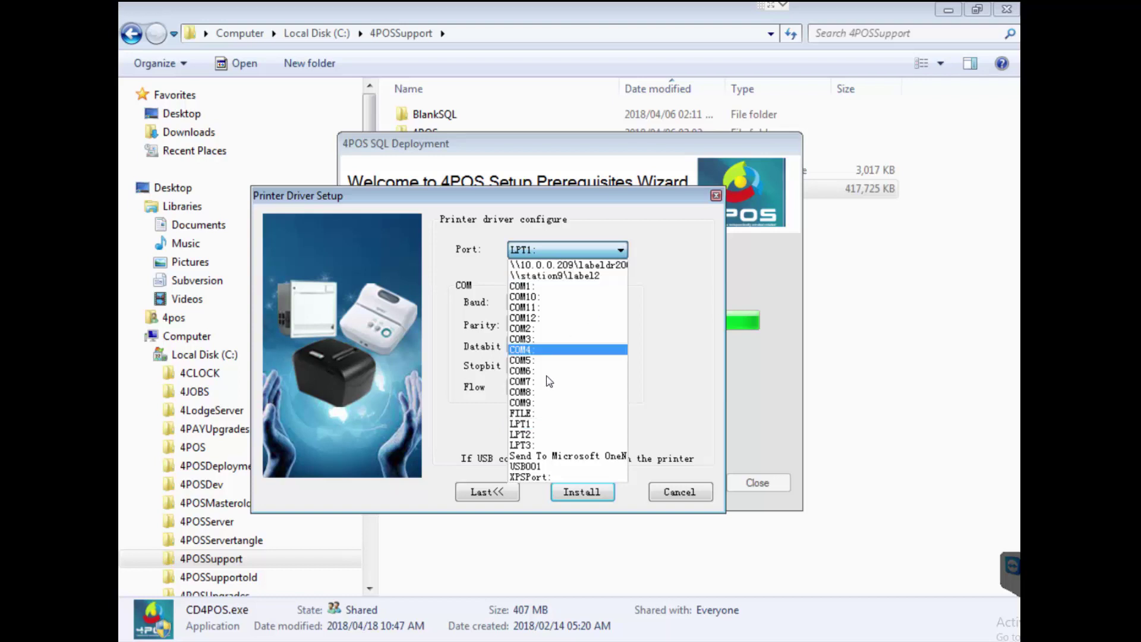
pyautogui.click(537, 467)
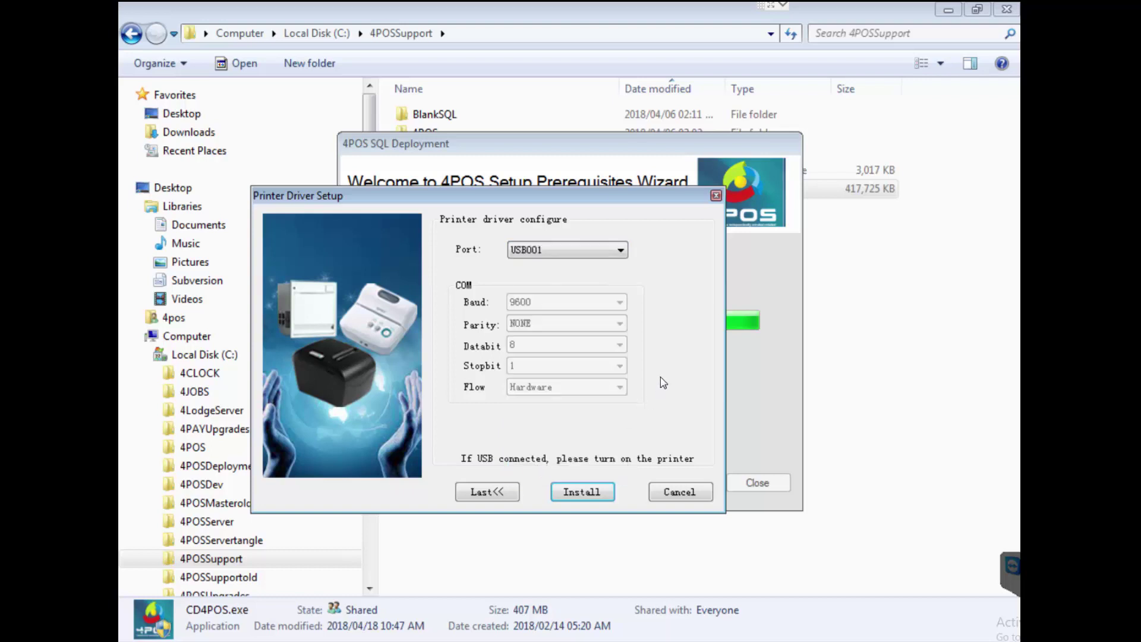
pyautogui.click(593, 495)
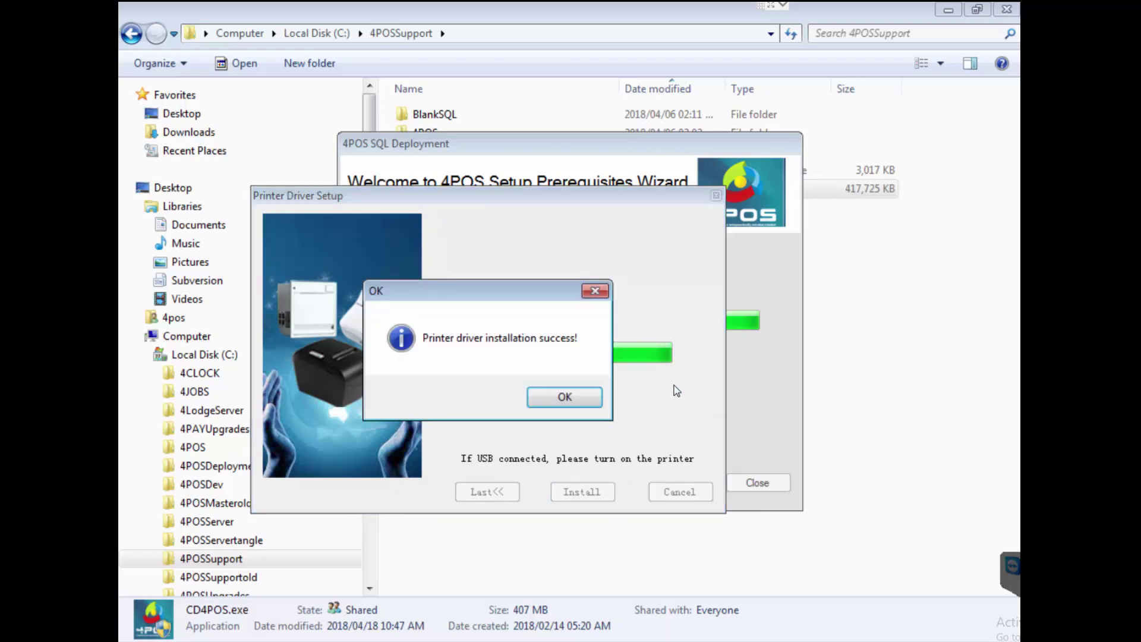
# Step: Dismiss the driver success message and read the 4POS Installation Plan's sales keys list
pyautogui.click(575, 401)
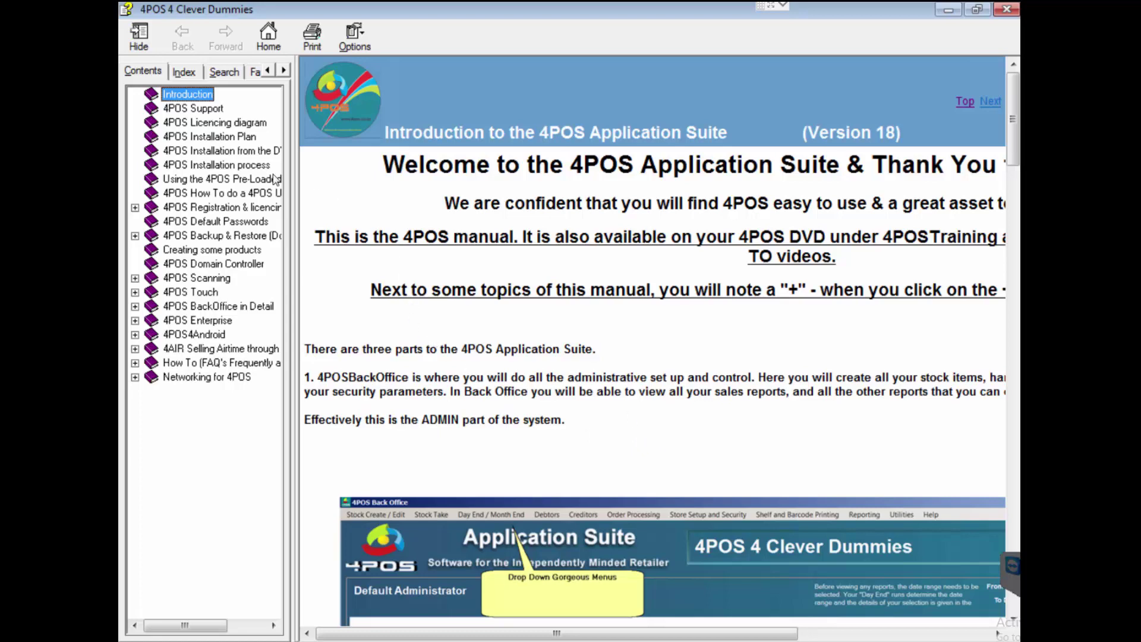
pyautogui.click(164, 137)
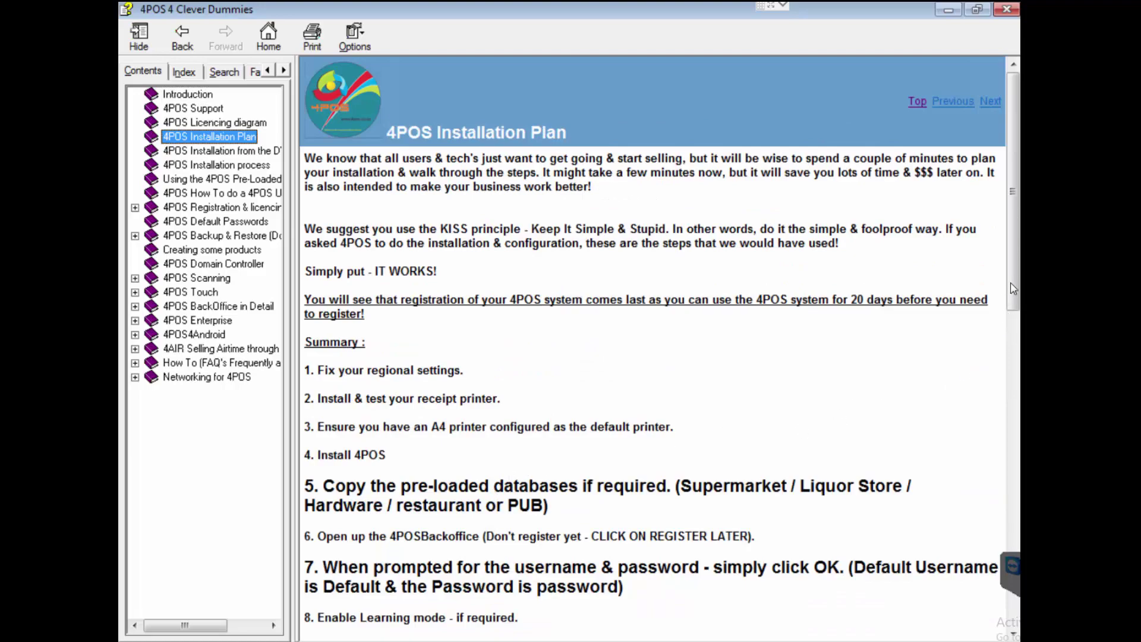
pyautogui.moveTo(1013, 288); pyautogui.dragTo(981, 535)
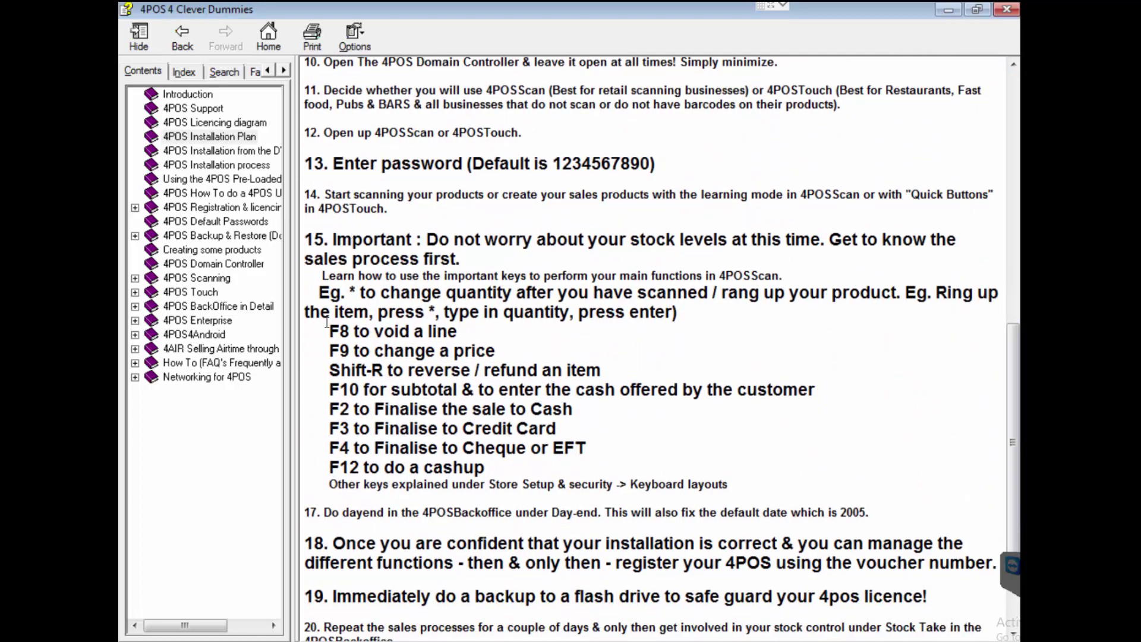
pyautogui.moveTo(311, 239); pyautogui.dragTo(749, 484)
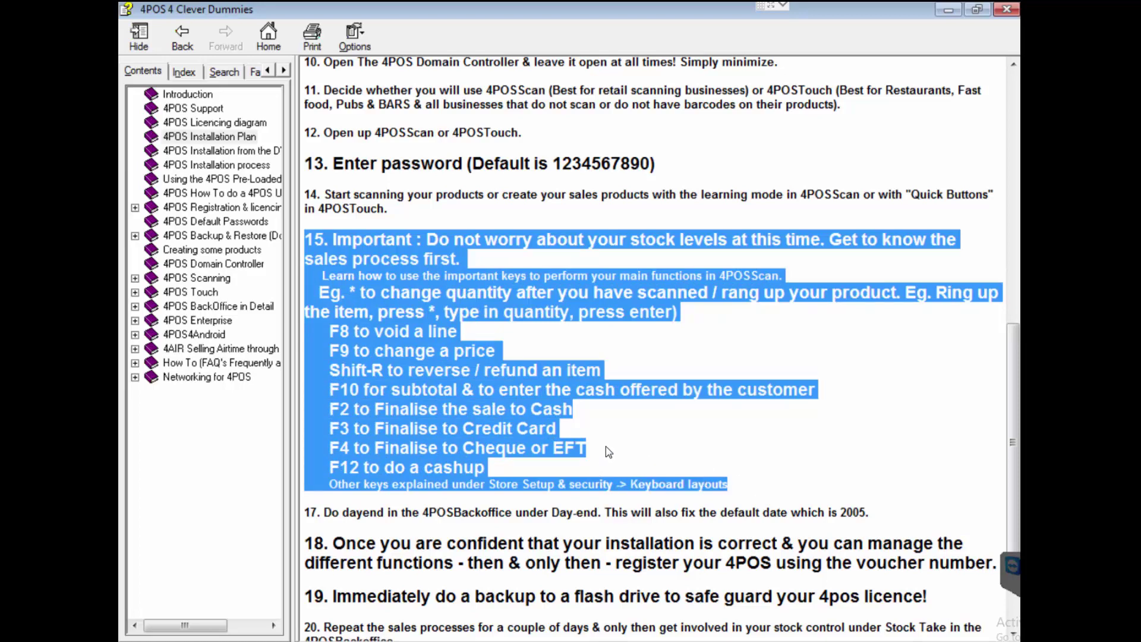
pyautogui.scroll(10, 585, 438)
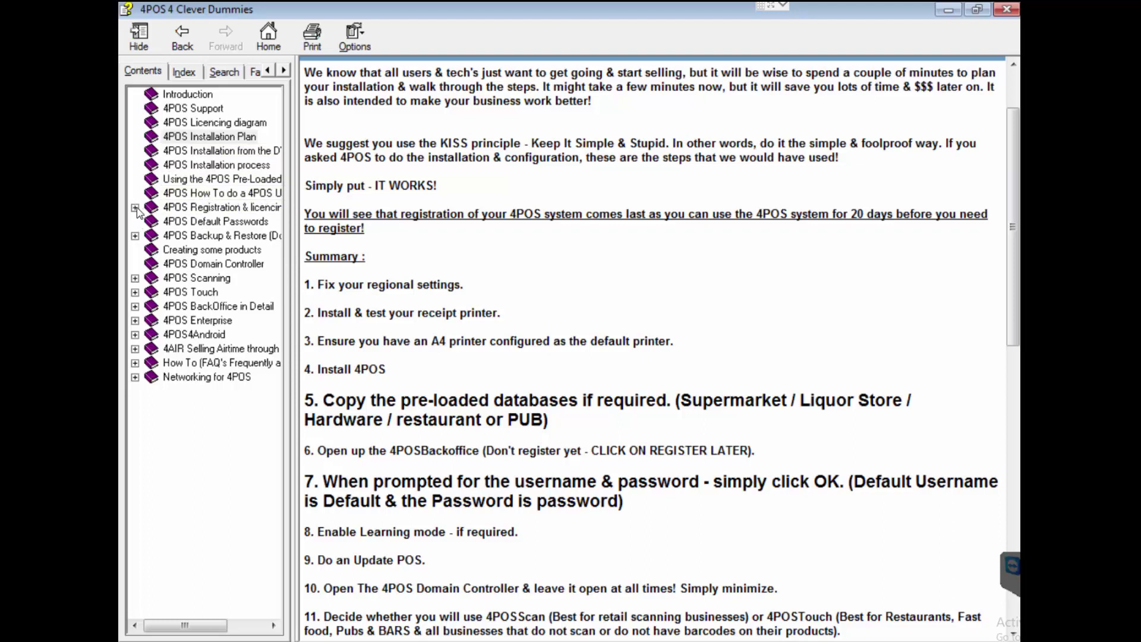
# Step: Read Adding 4POS Terminals and Default Keyboard Layouts, then open Changing Your keyboard Layouts
pyautogui.click(136, 208)
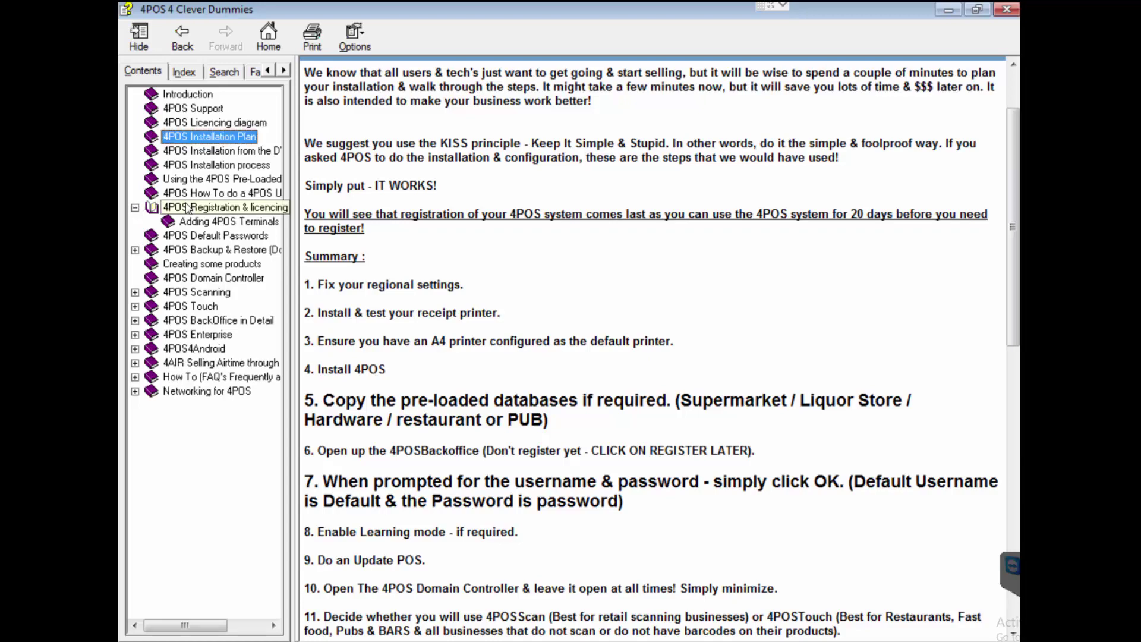
pyautogui.click(232, 223)
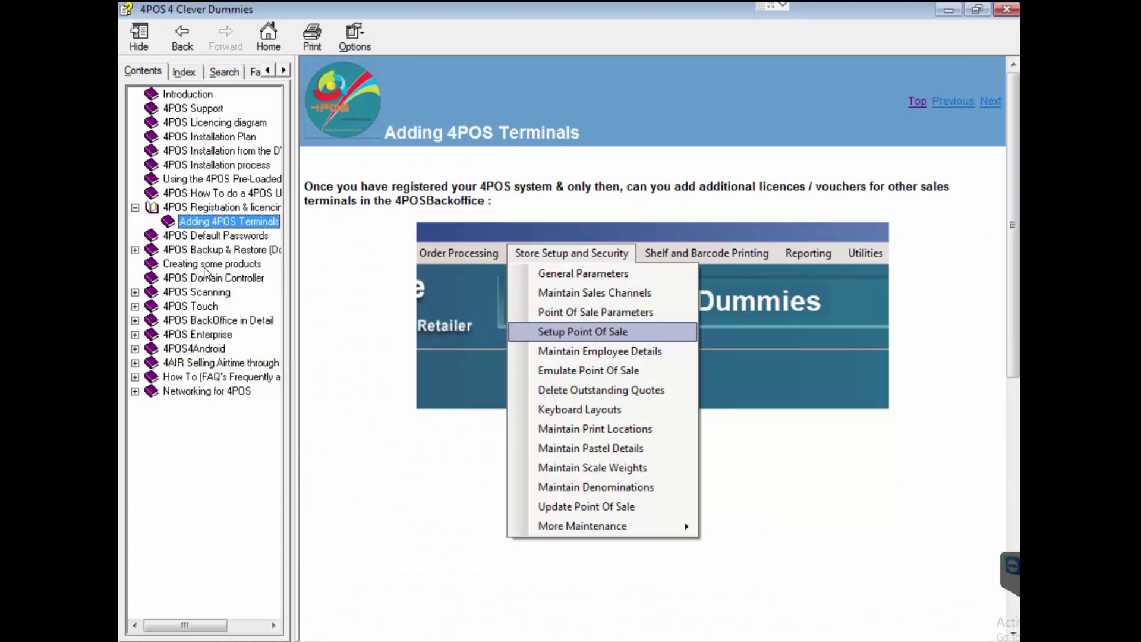
pyautogui.click(134, 292)
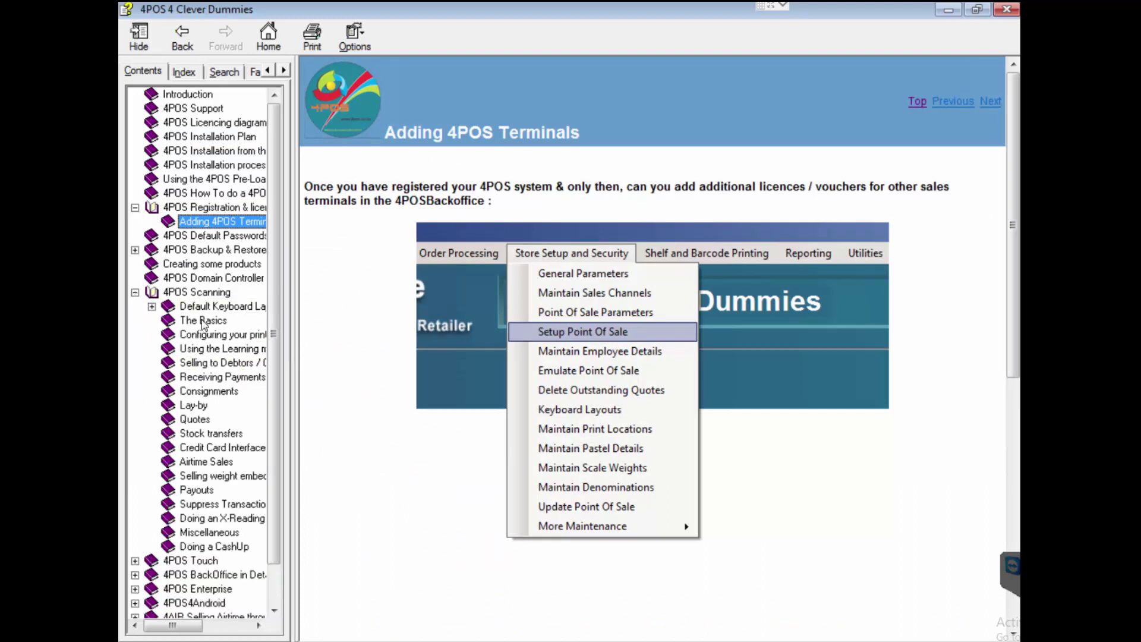
pyautogui.click(206, 307)
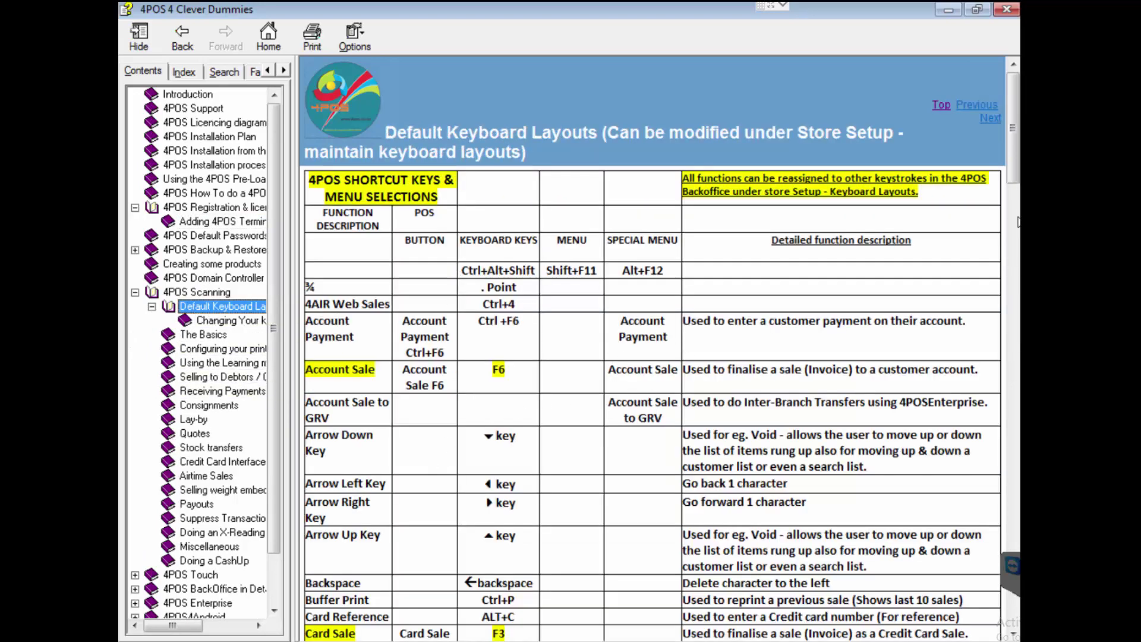
pyautogui.moveTo(1016, 175); pyautogui.dragTo(1004, 309)
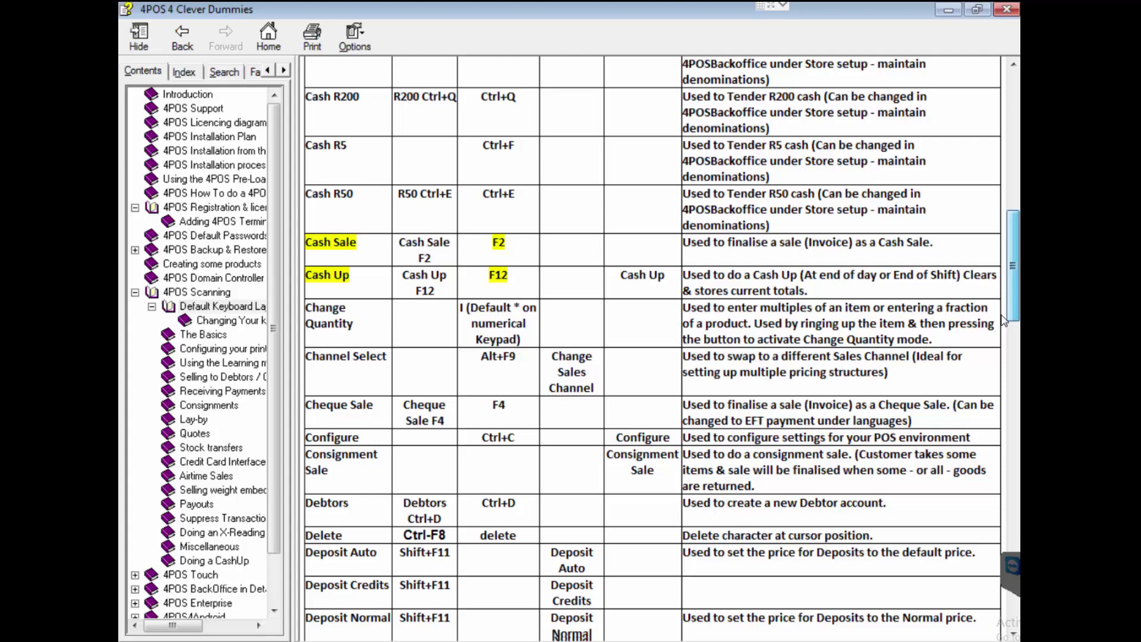
pyautogui.scroll(-2, 1004, 324)
pyautogui.moveTo(1003, 329); pyautogui.dragTo(1002, 374)
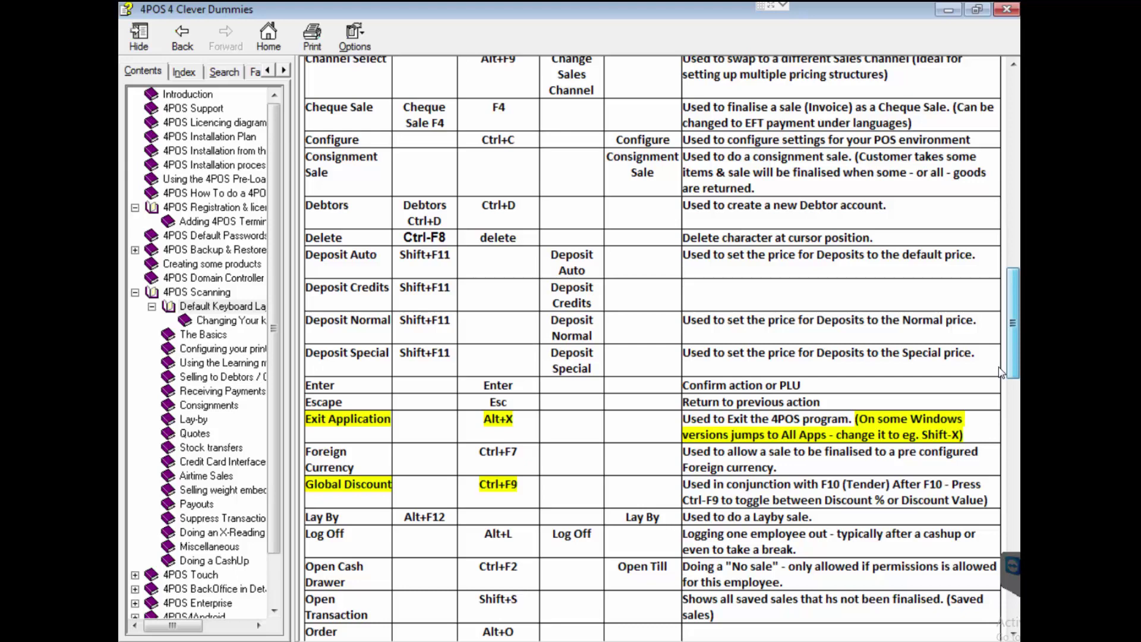
pyautogui.moveTo(1001, 372); pyautogui.dragTo(1001, 367)
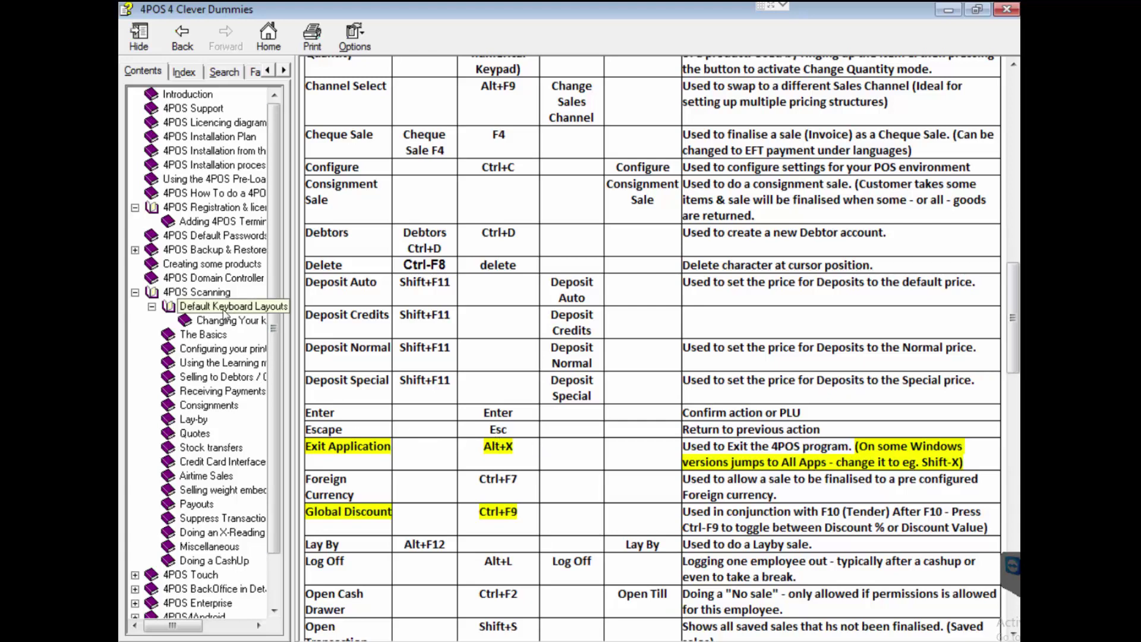
pyautogui.click(297, 321)
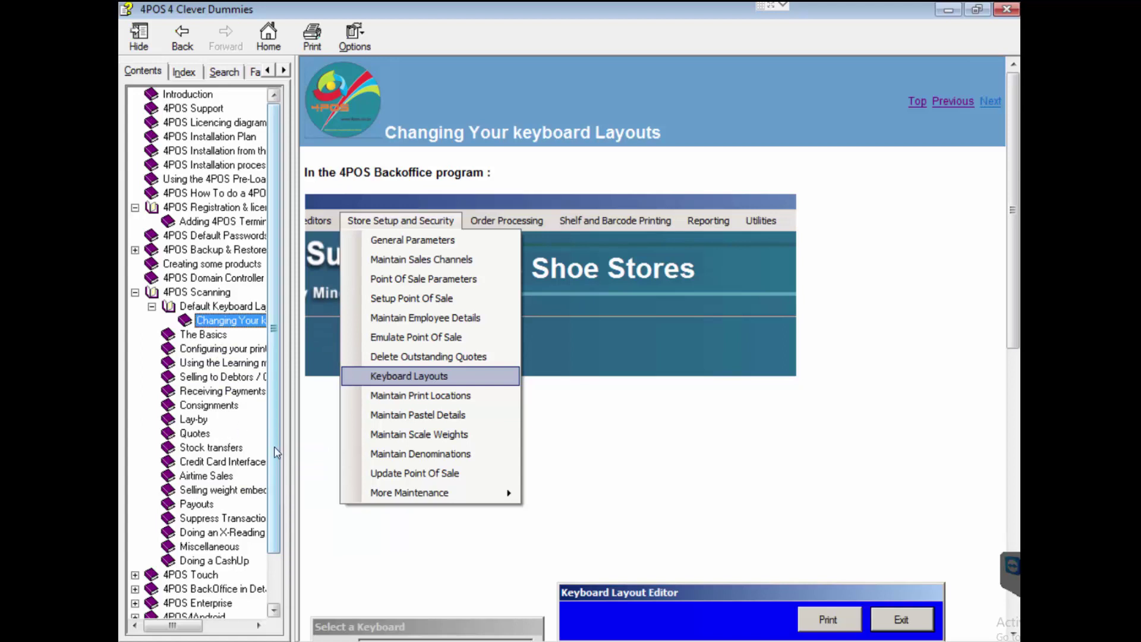
# Step: Open and read the 4POS Default Passwords topic
pyautogui.moveTo(276, 455); pyautogui.dragTo(274, 508)
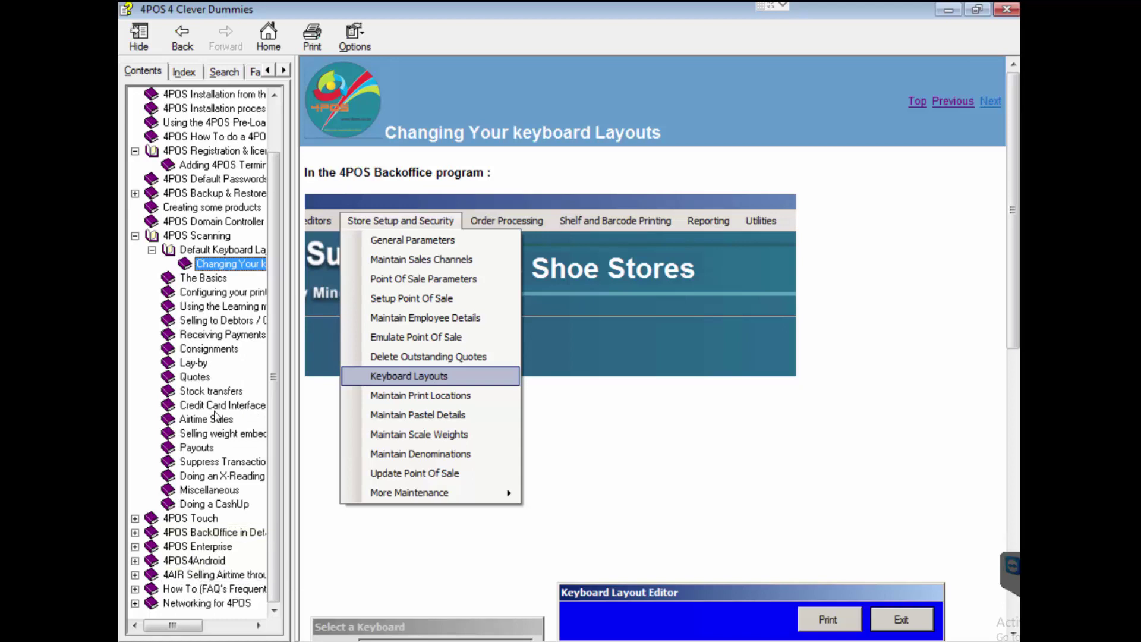
pyautogui.click(199, 181)
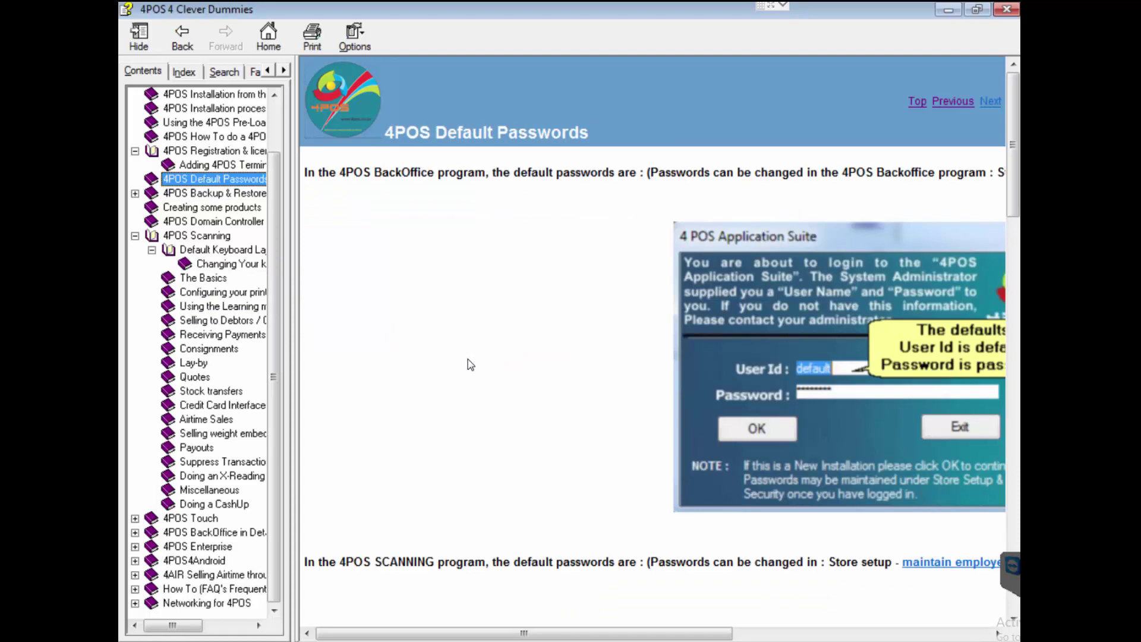
pyautogui.moveTo(536, 634); pyautogui.dragTo(714, 633)
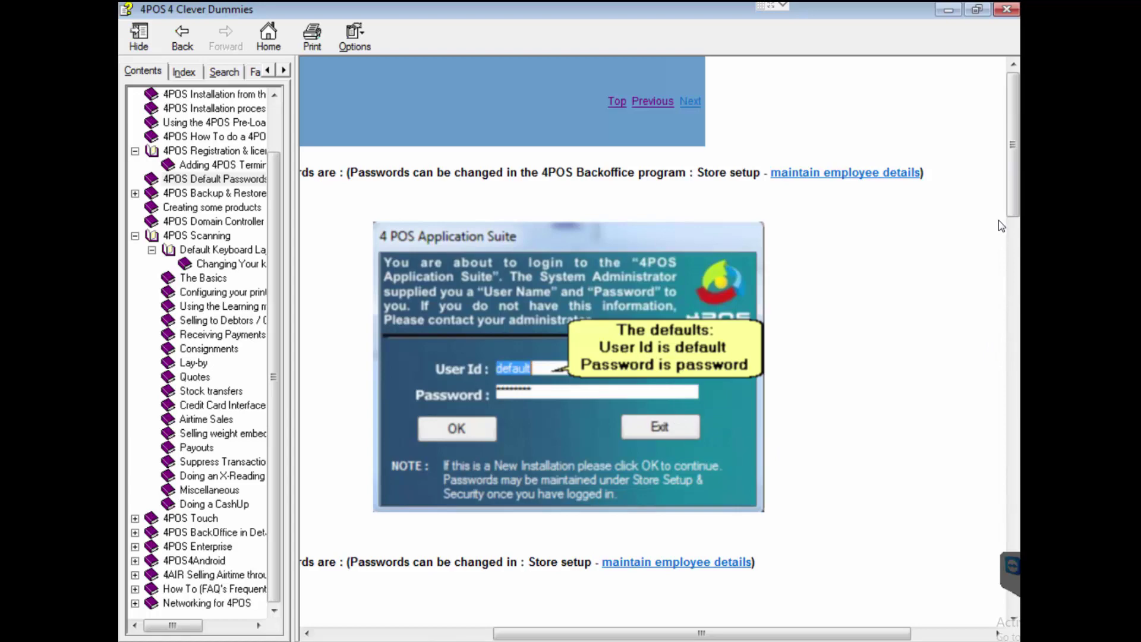
pyautogui.moveTo(1013, 200); pyautogui.dragTo(1017, 338)
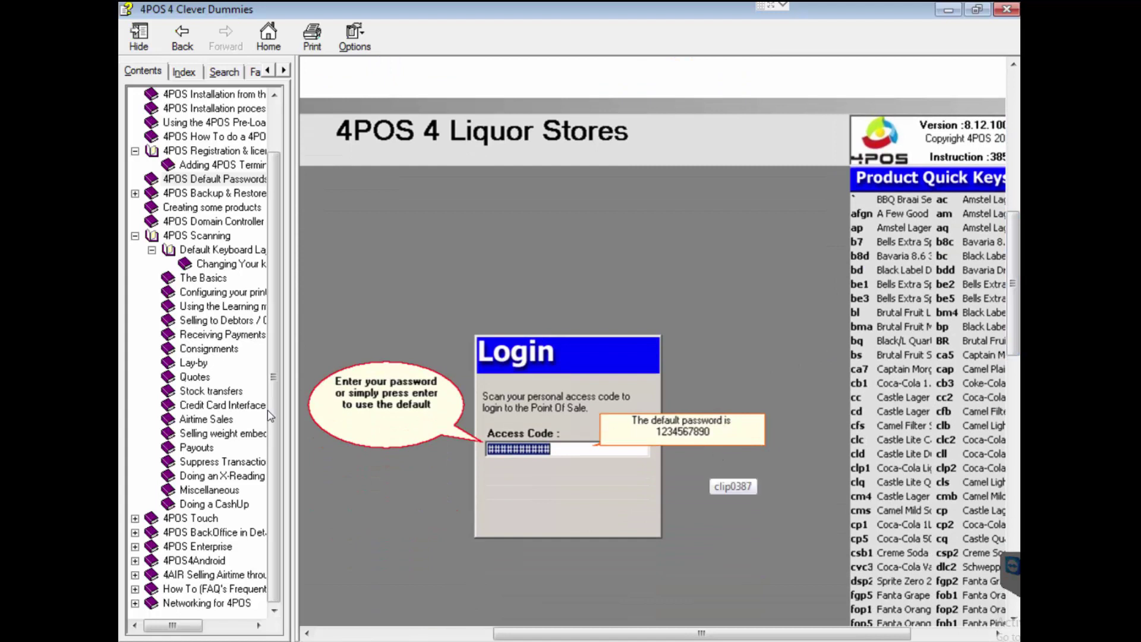
# Step: Open Maintain Employee Details under 4POS BackOffice in Detail > Store Setup & Security
pyautogui.click(135, 532)
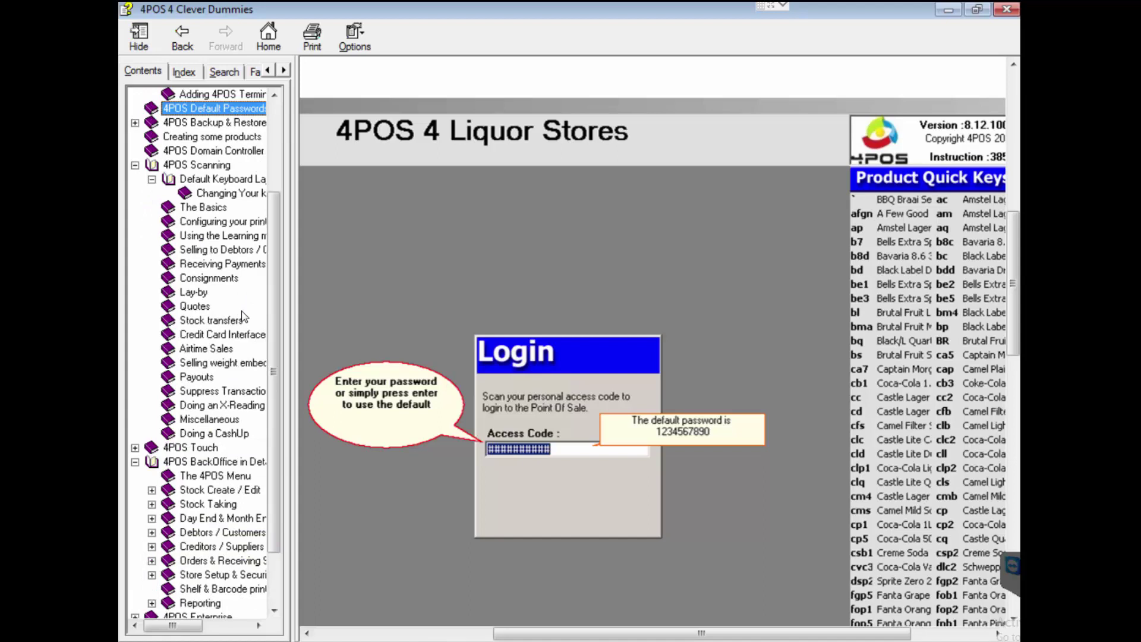
pyautogui.click(153, 575)
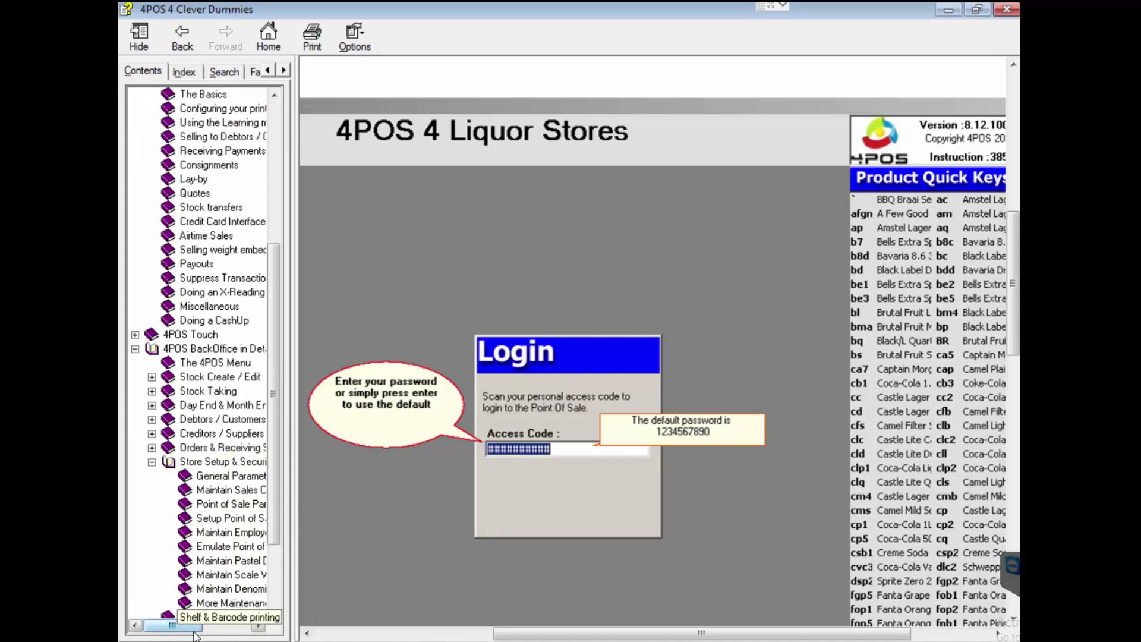
pyautogui.moveTo(196, 629); pyautogui.dragTo(221, 628)
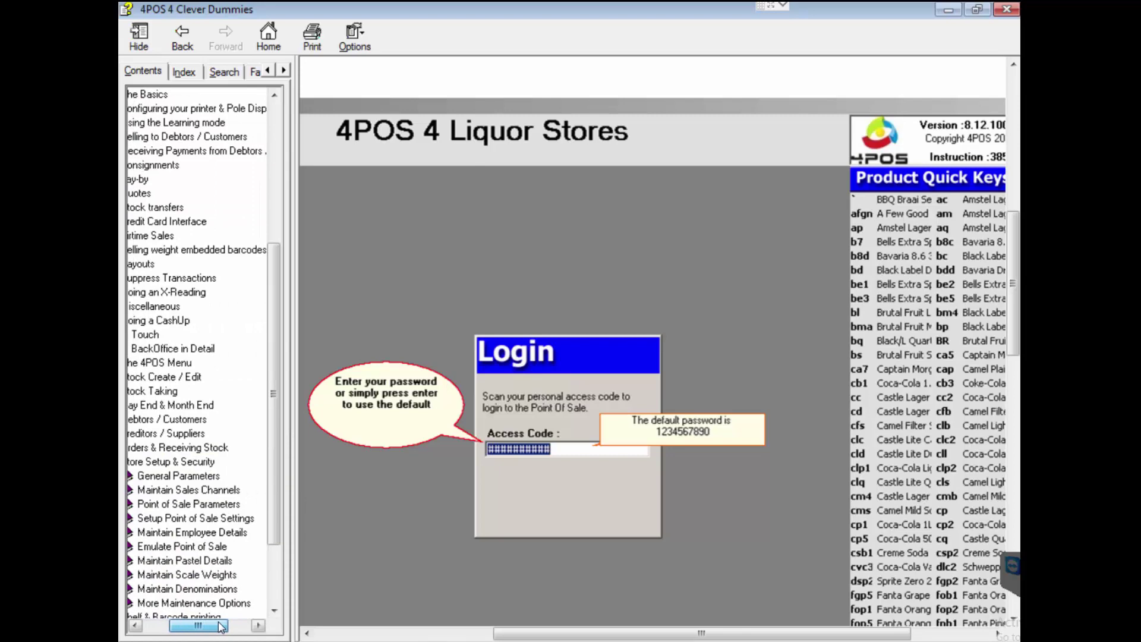
pyautogui.click(172, 532)
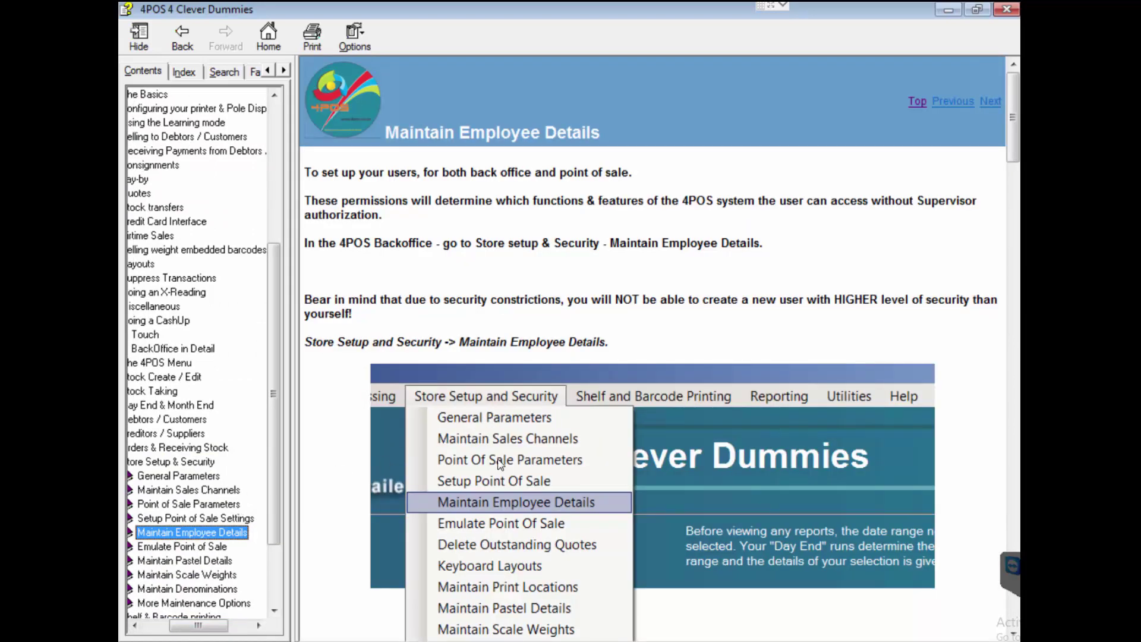
# Step: Scroll the Maintain Employee Details page down to the cashier permissions screenshot
pyautogui.moveTo(1012, 153); pyautogui.dragTo(996, 620)
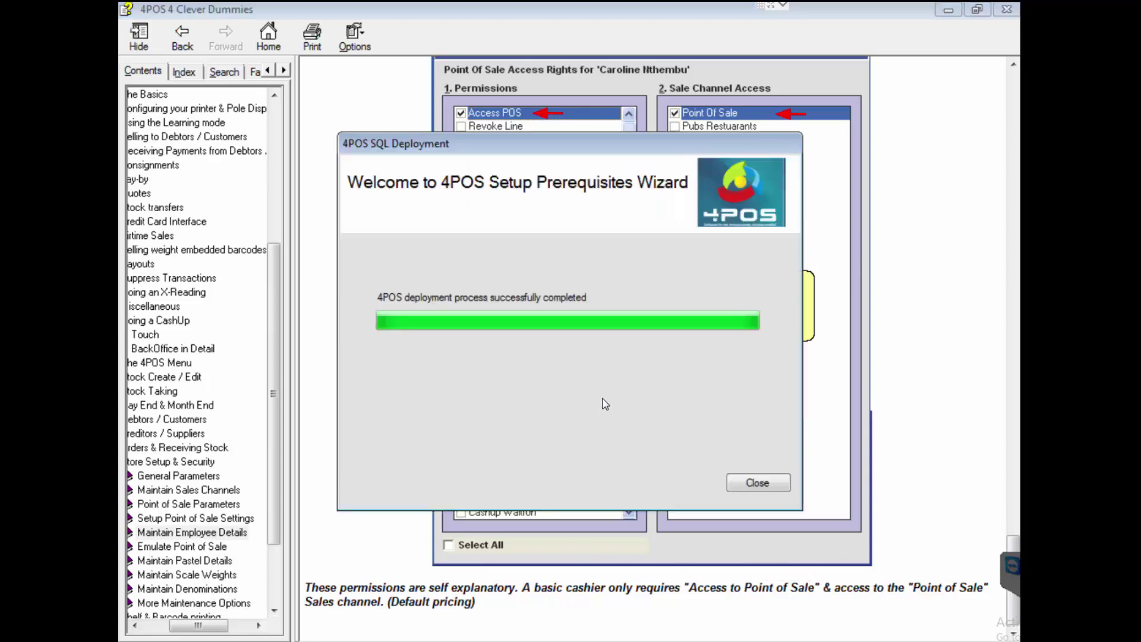
# Step: Close the deployment wizard, start 4POS Back Office as administrator, and dismiss the data source message
pyautogui.click(758, 482)
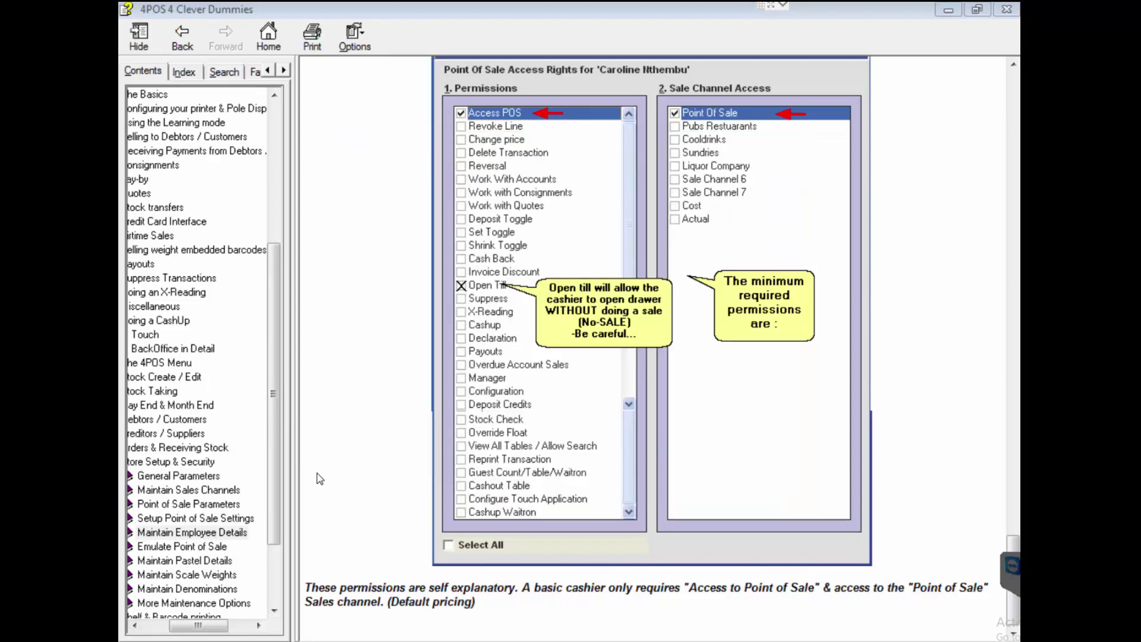
pyautogui.press('super')
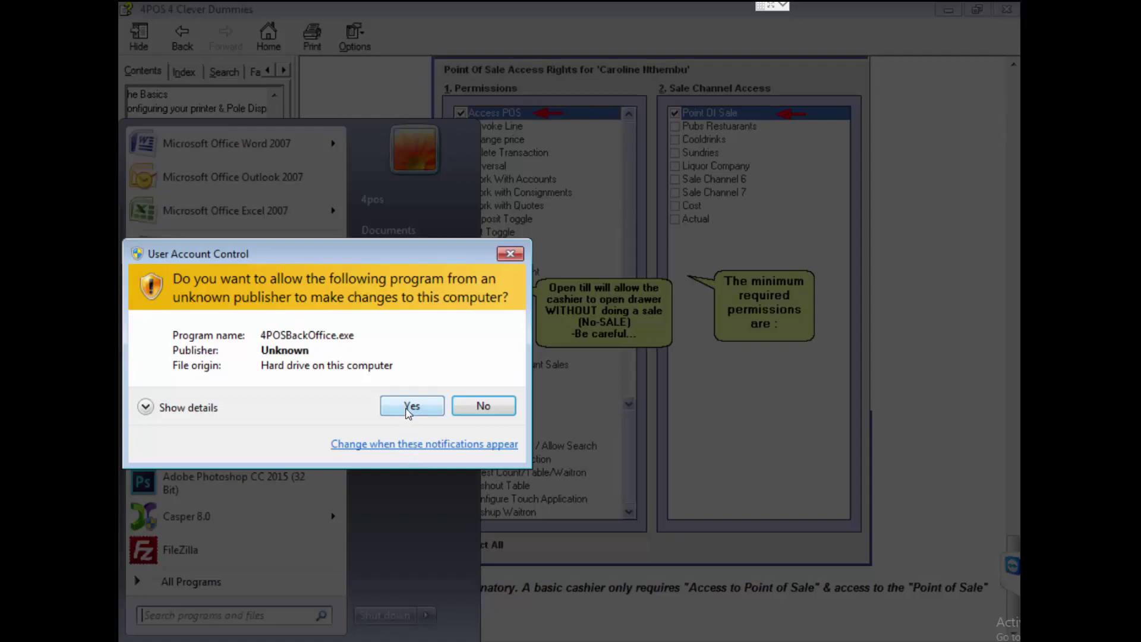
pyautogui.click(407, 409)
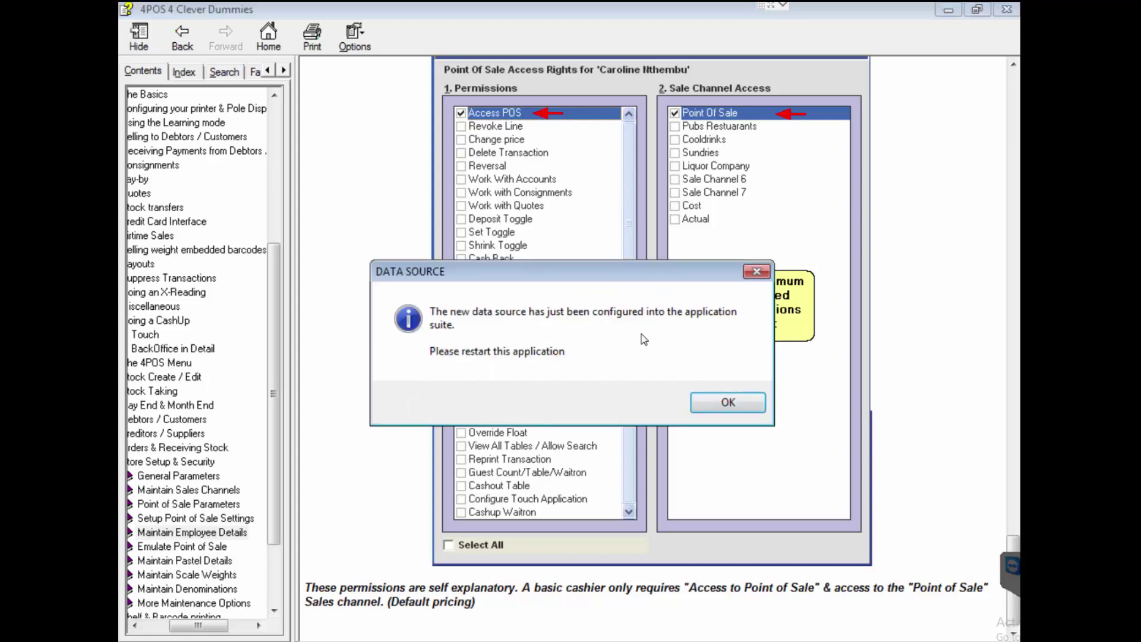
pyautogui.click(728, 403)
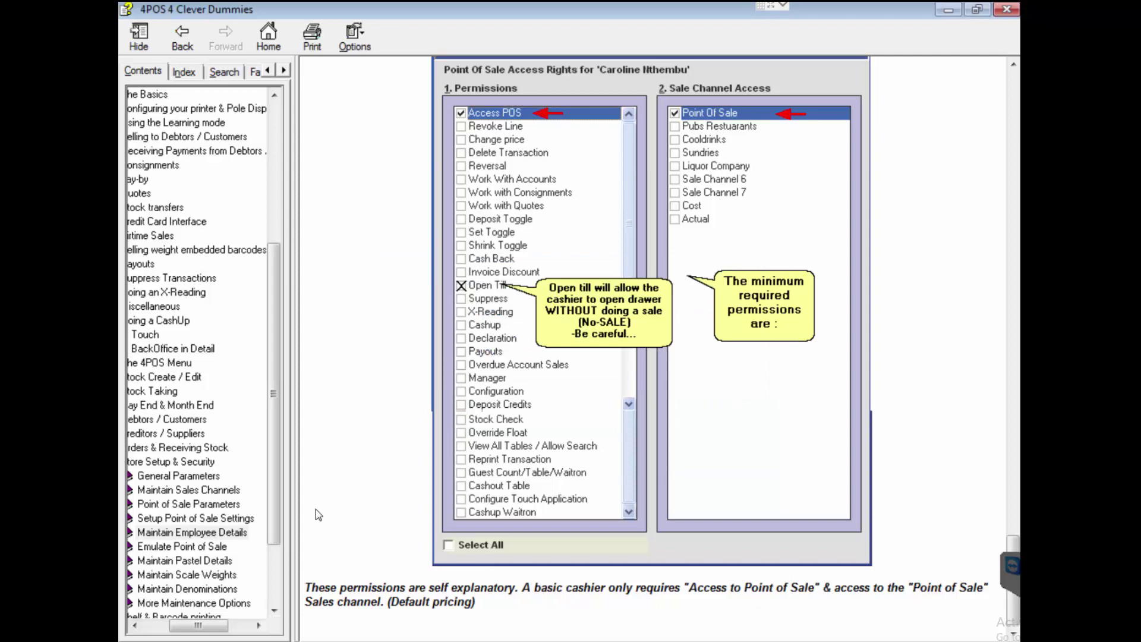
# Step: Relaunch 4POS Back Office from the Start menu and allow it admin rights
pyautogui.press('super')
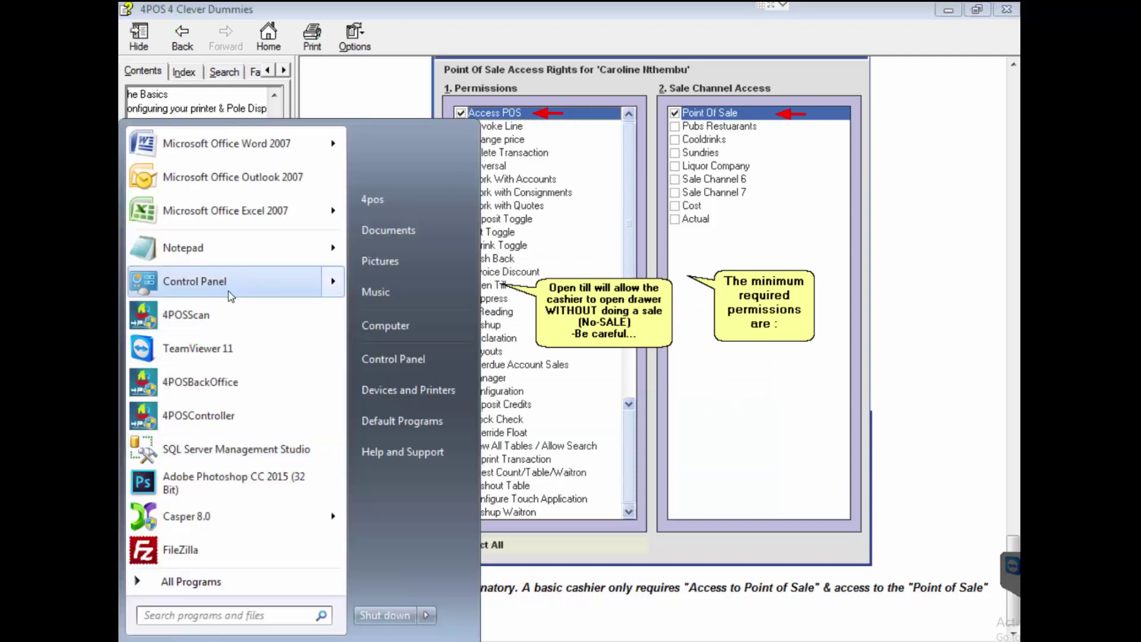
pyautogui.click(196, 383)
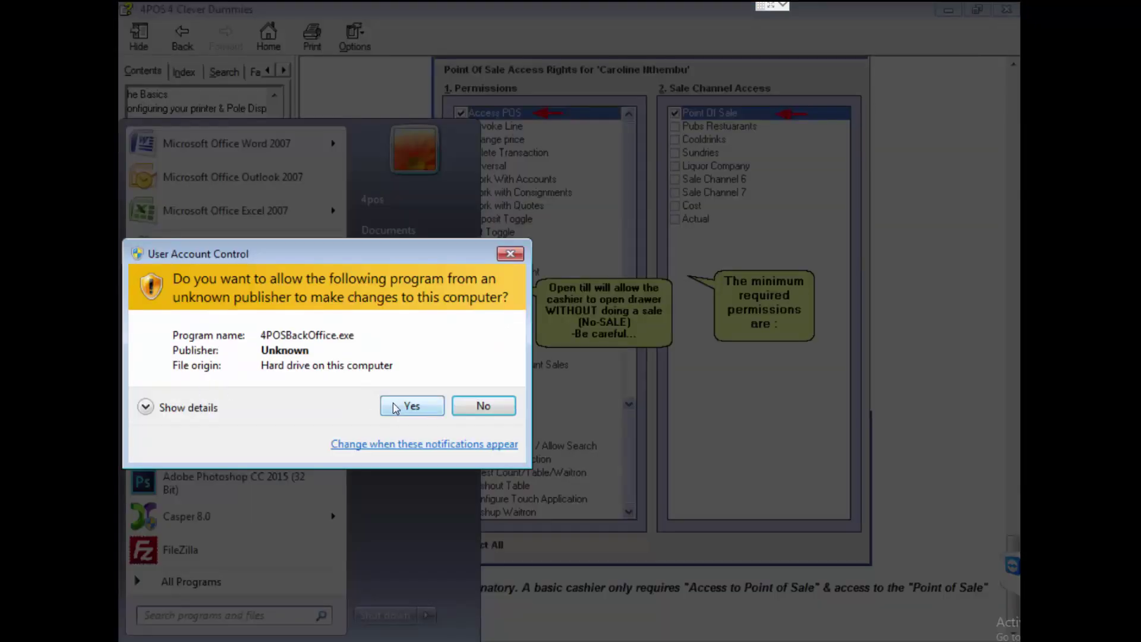
pyautogui.click(396, 407)
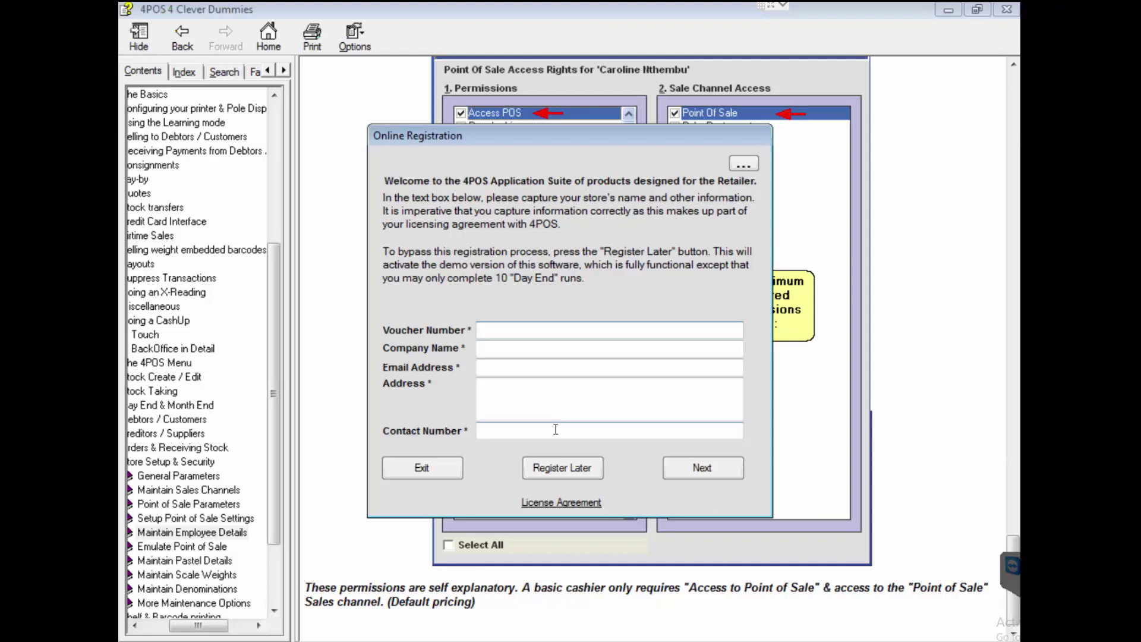
# Step: Skip registration to run the demo, then reopen the Stock Create / Edit menu after closing Point of Sale Update
pyautogui.click(566, 469)
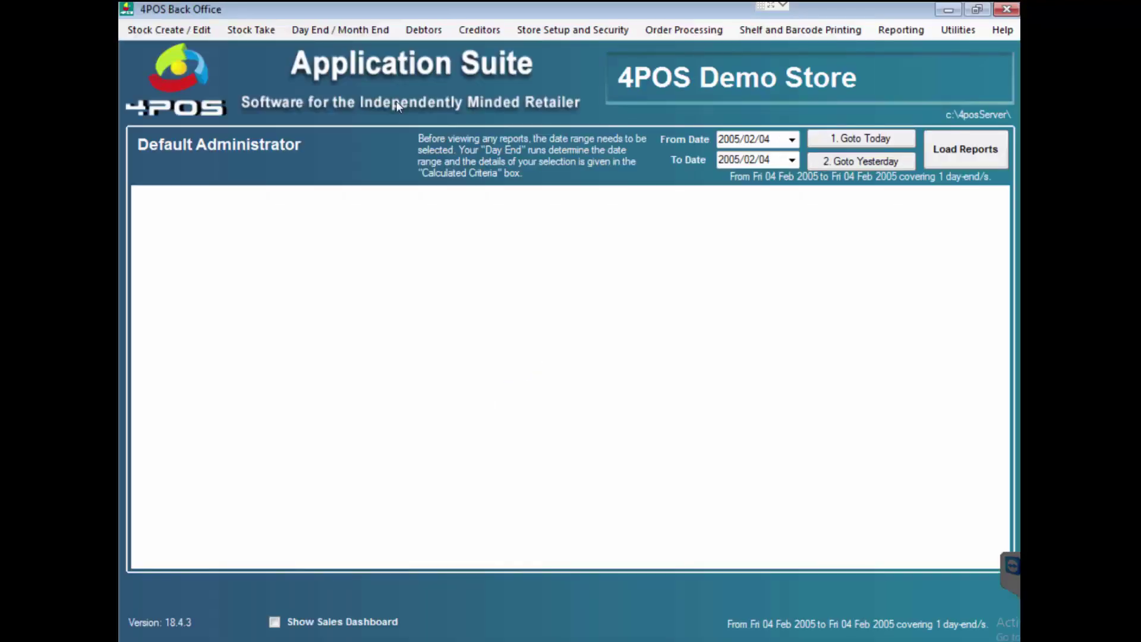
pyautogui.click(152, 29)
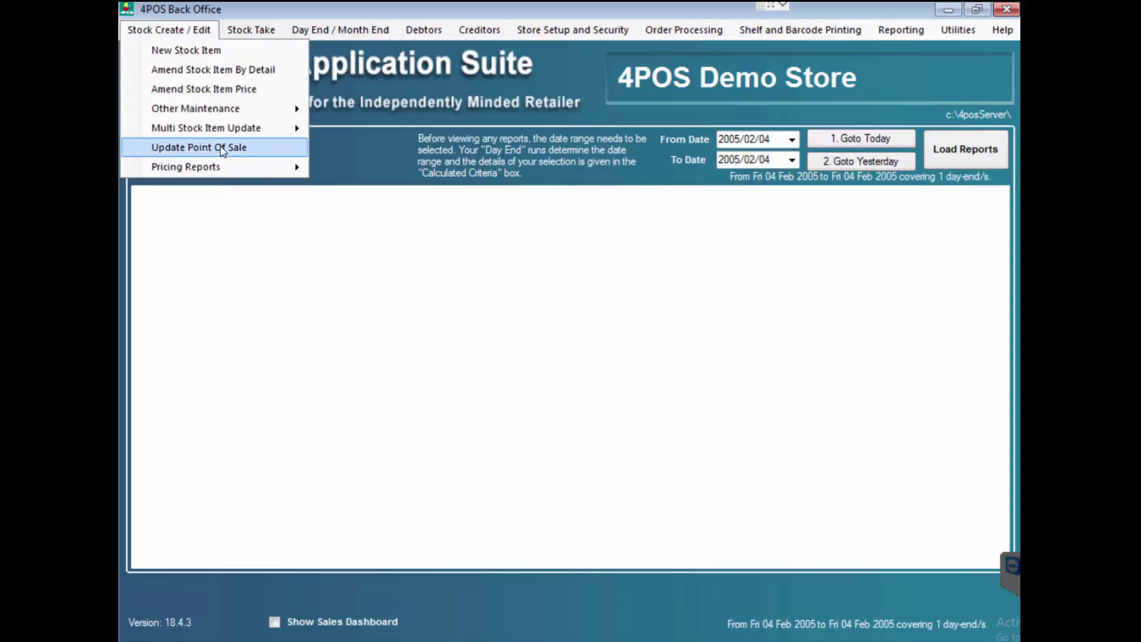
pyautogui.click(212, 70)
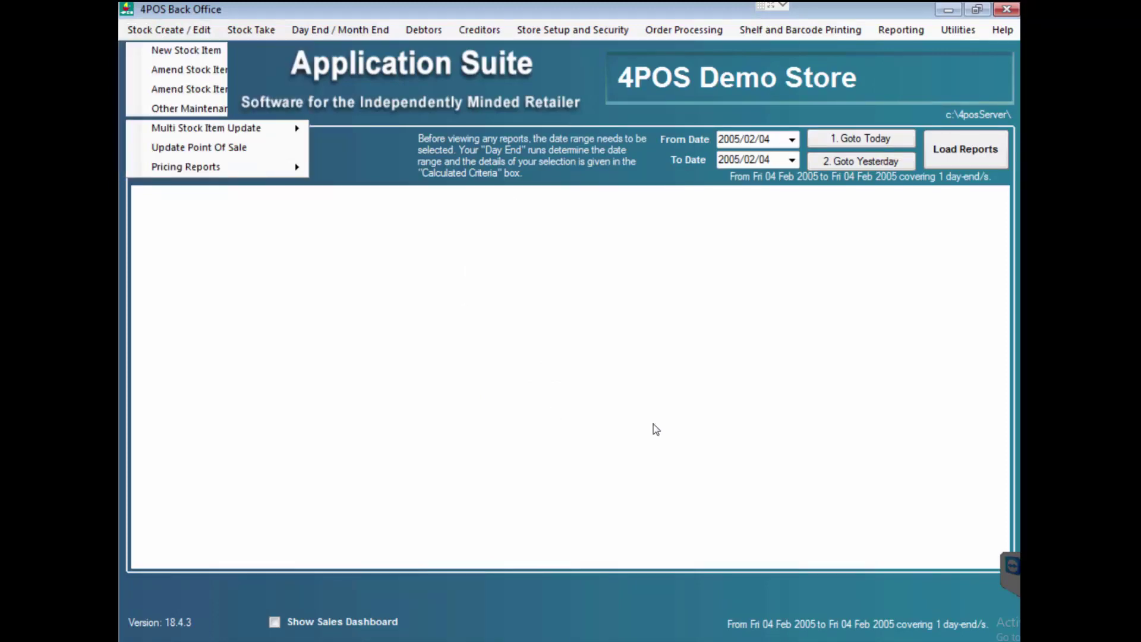
pyautogui.click(678, 437)
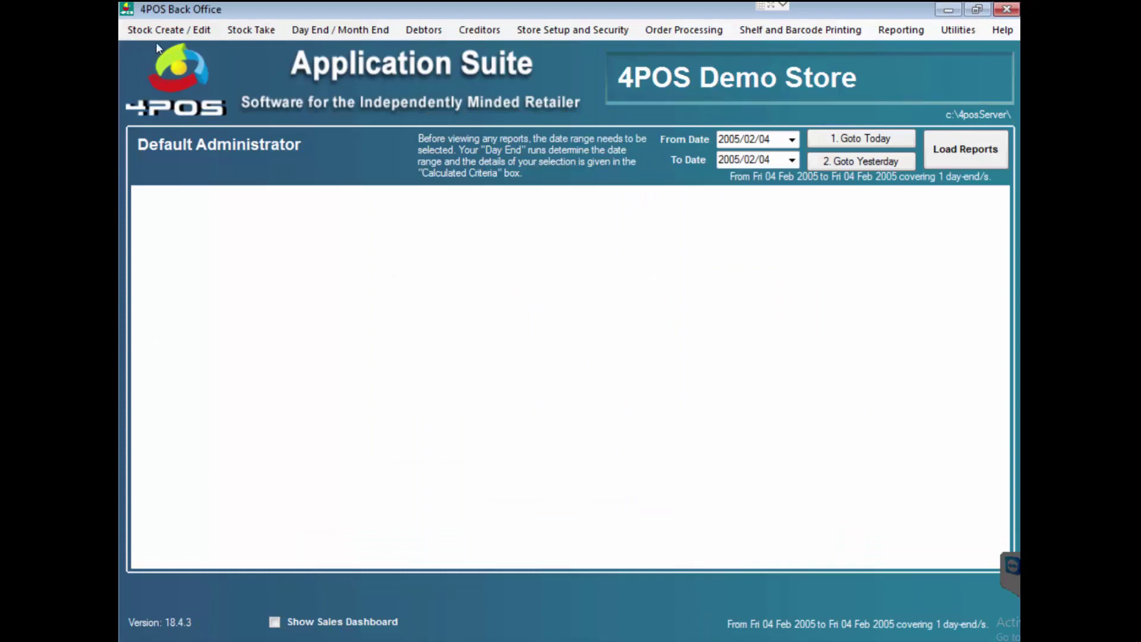
pyautogui.click(162, 30)
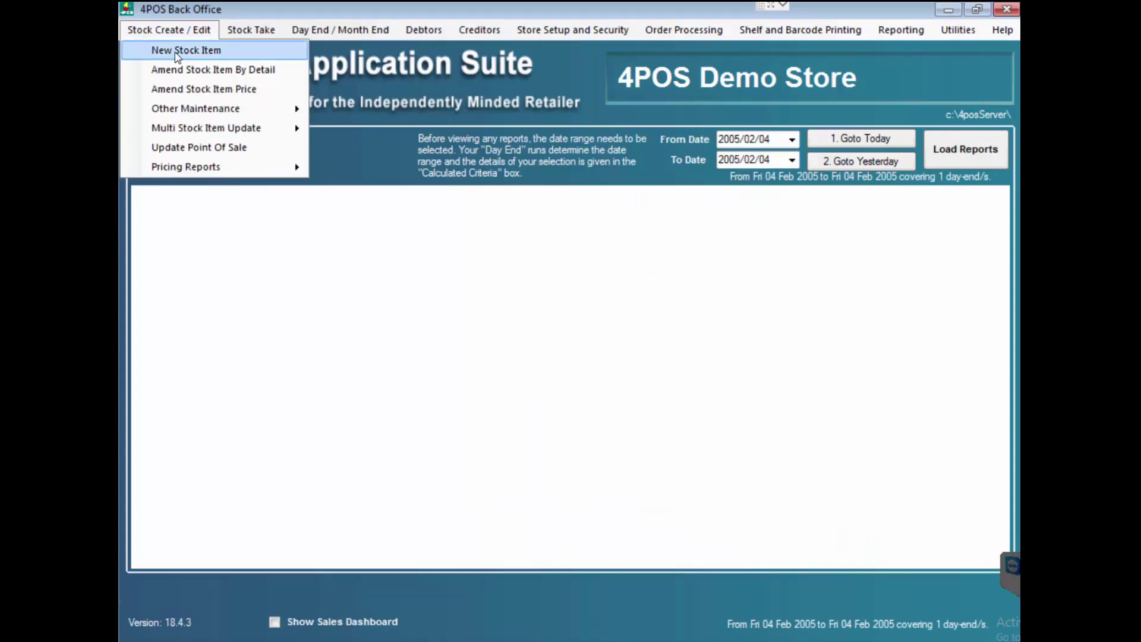
# Step: Create unlisted product 'My Item1' with a 12.00 case cost and continue to barcodes
pyautogui.click(178, 51)
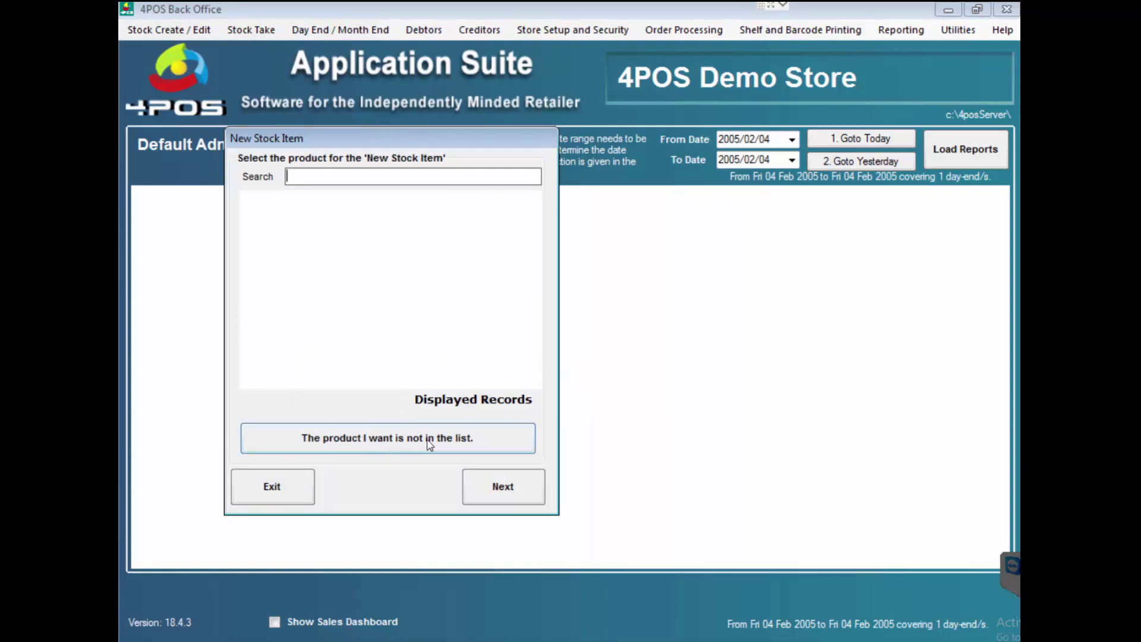
pyautogui.click(381, 445)
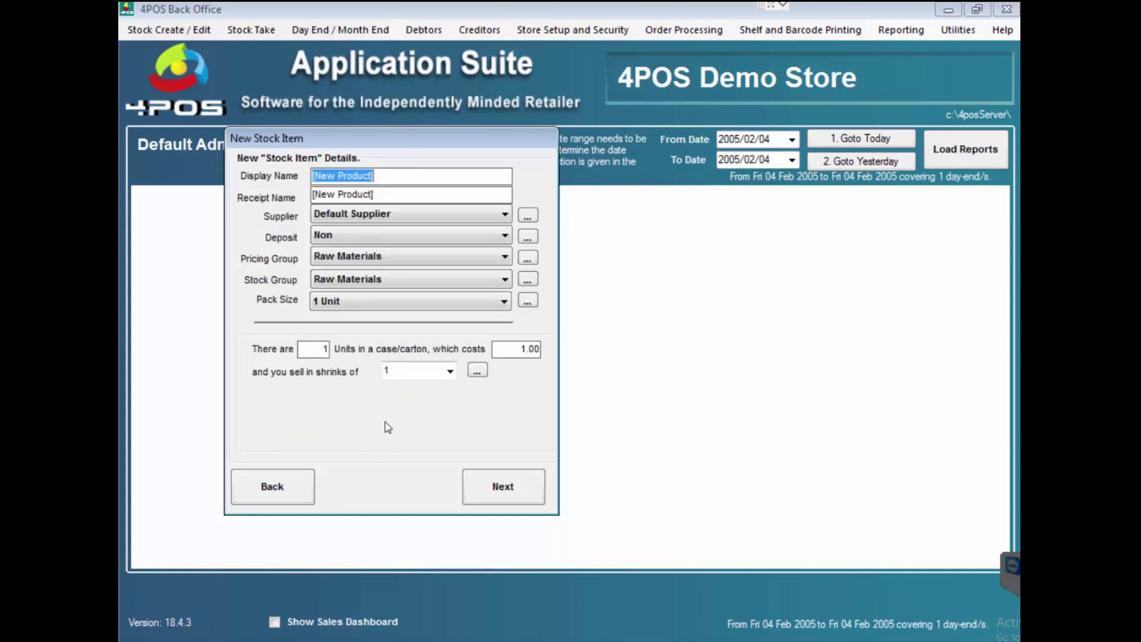
pyautogui.write('My')
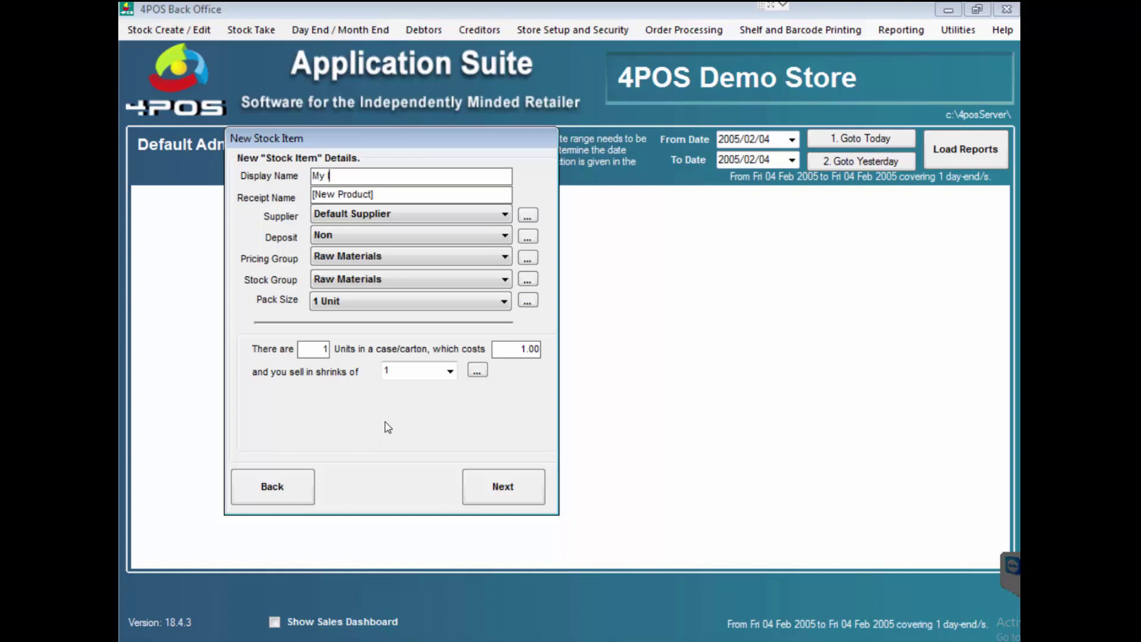
pyautogui.write(' Item1')
pyautogui.press('Tab')
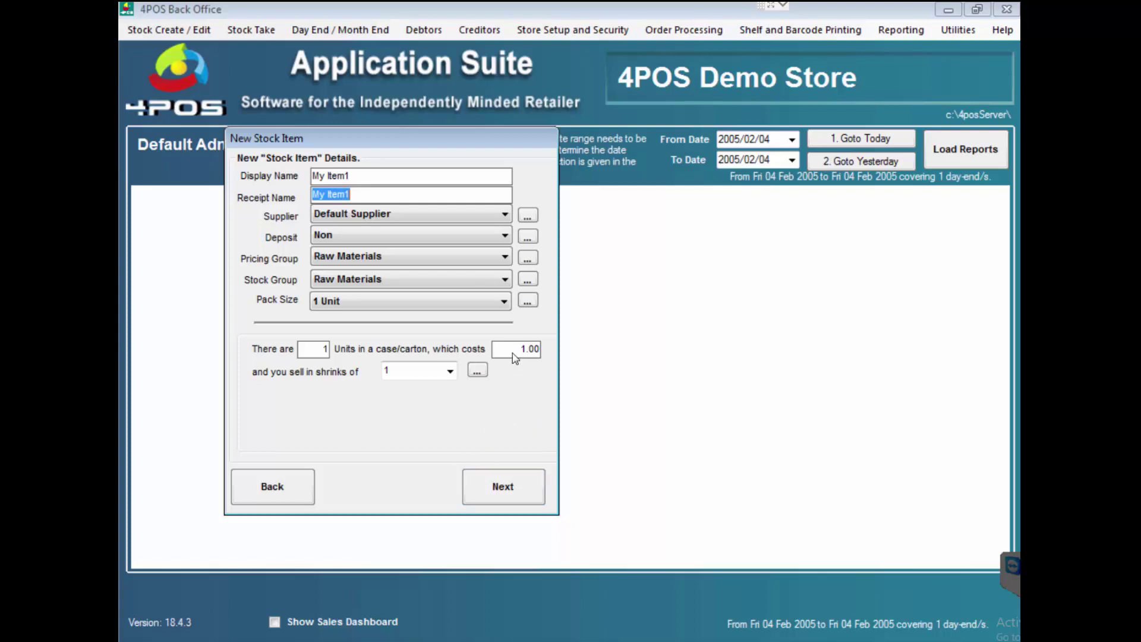
pyautogui.moveTo(514, 350); pyautogui.dragTo(569, 352)
pyautogui.write('1200')
pyautogui.click(311, 349)
pyautogui.click(486, 493)
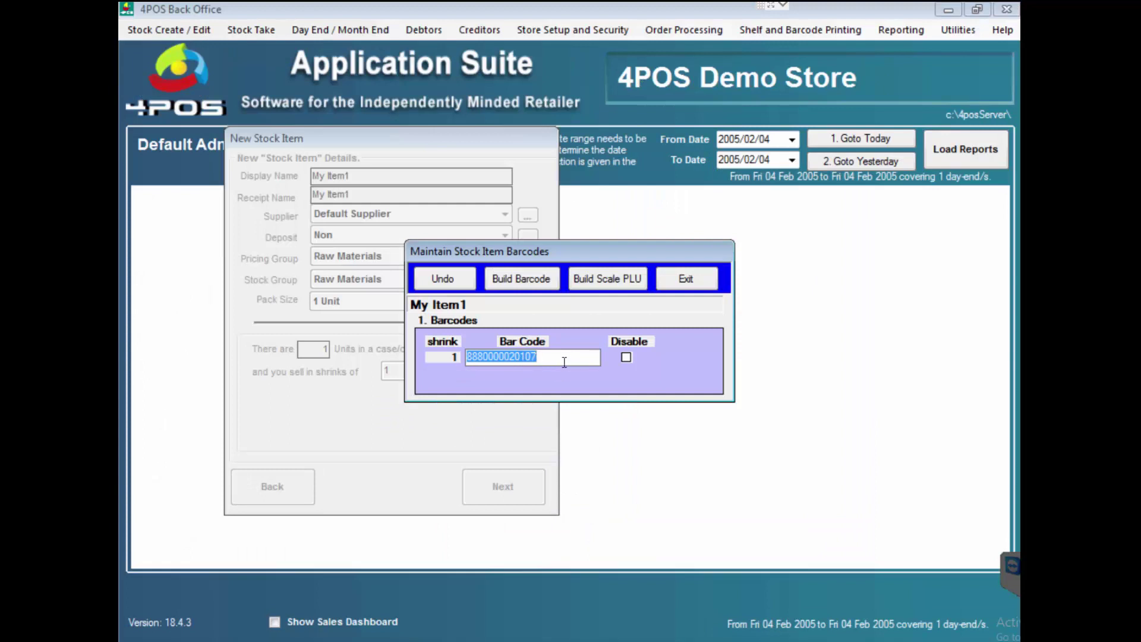
# Step: Accept the generated barcode, set My Item1's override price to 17.00, and open its details
pyautogui.click(681, 284)
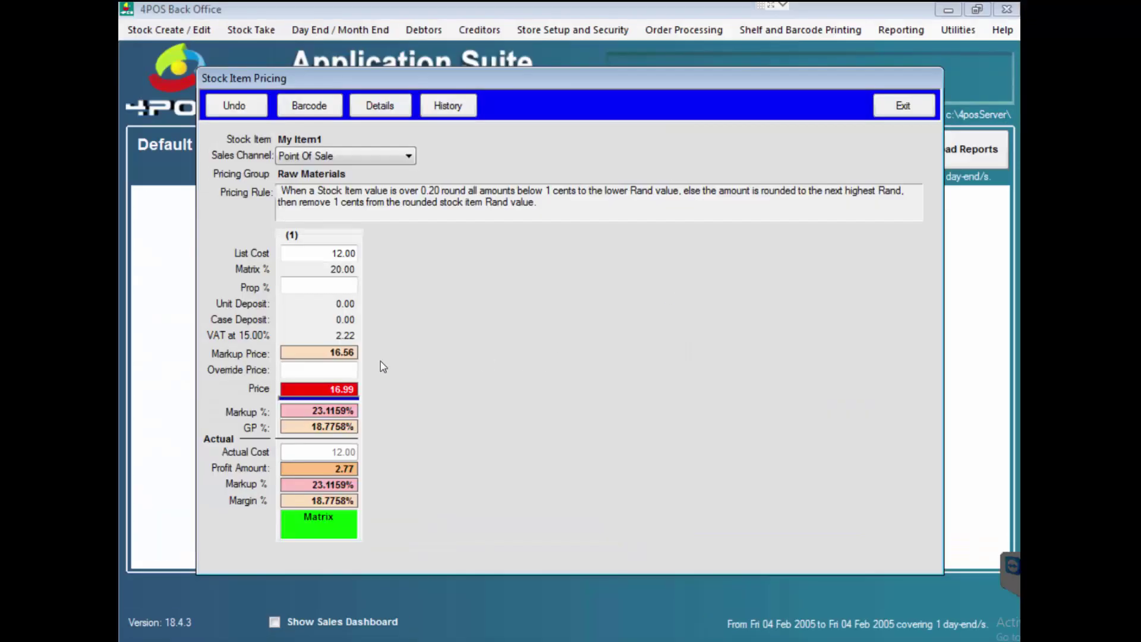
pyautogui.click(357, 375)
pyautogui.write('1700')
pyautogui.press('Tab')
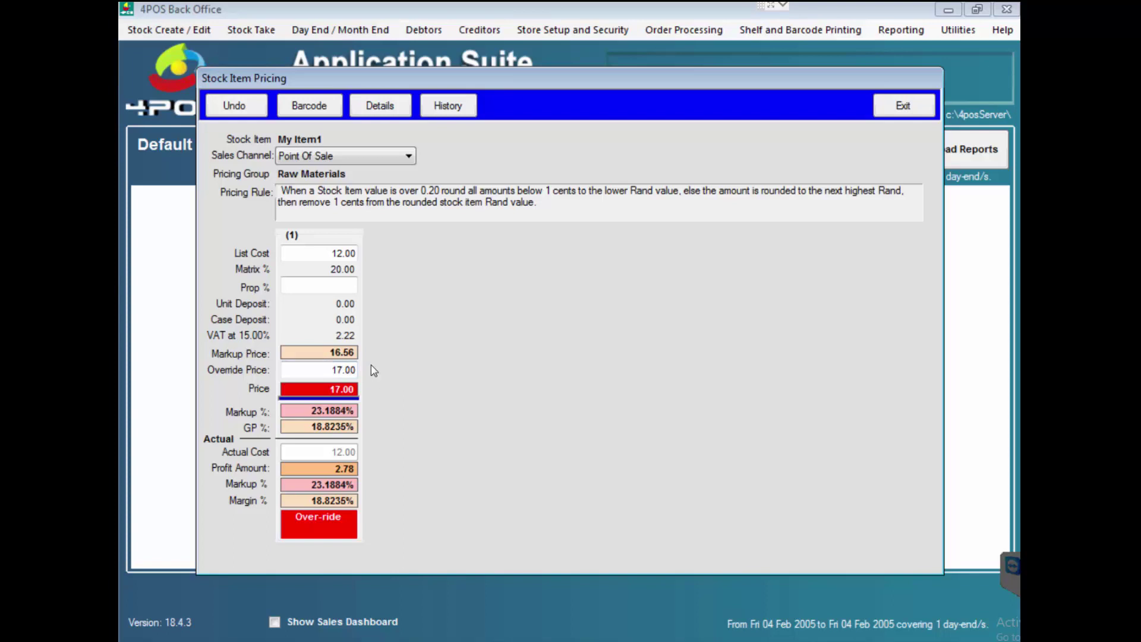
pyautogui.click(380, 105)
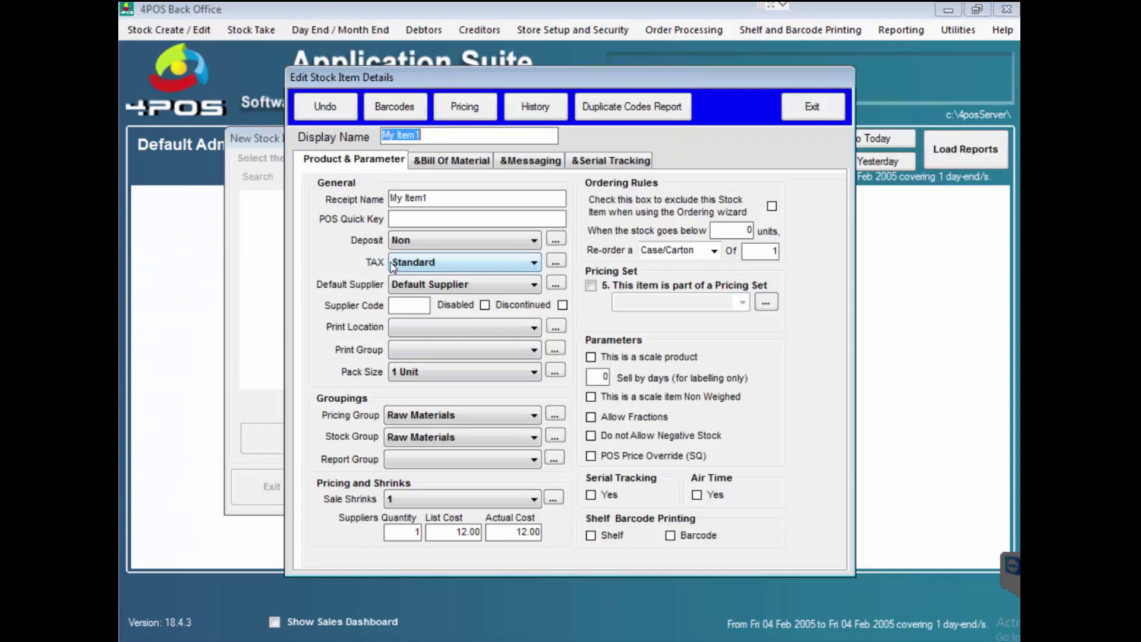
# Step: Inspect the Standard VAT rate, keep it at 15.00, and close the VAT and item detail windows
pyautogui.click(556, 264)
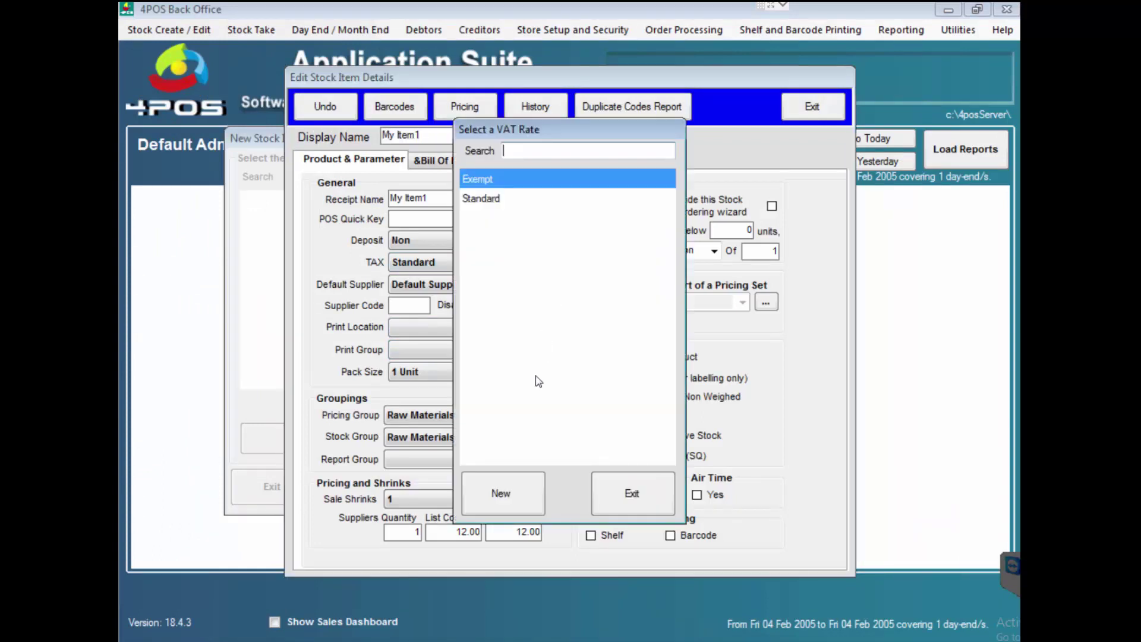
pyautogui.doubleClick(485, 200)
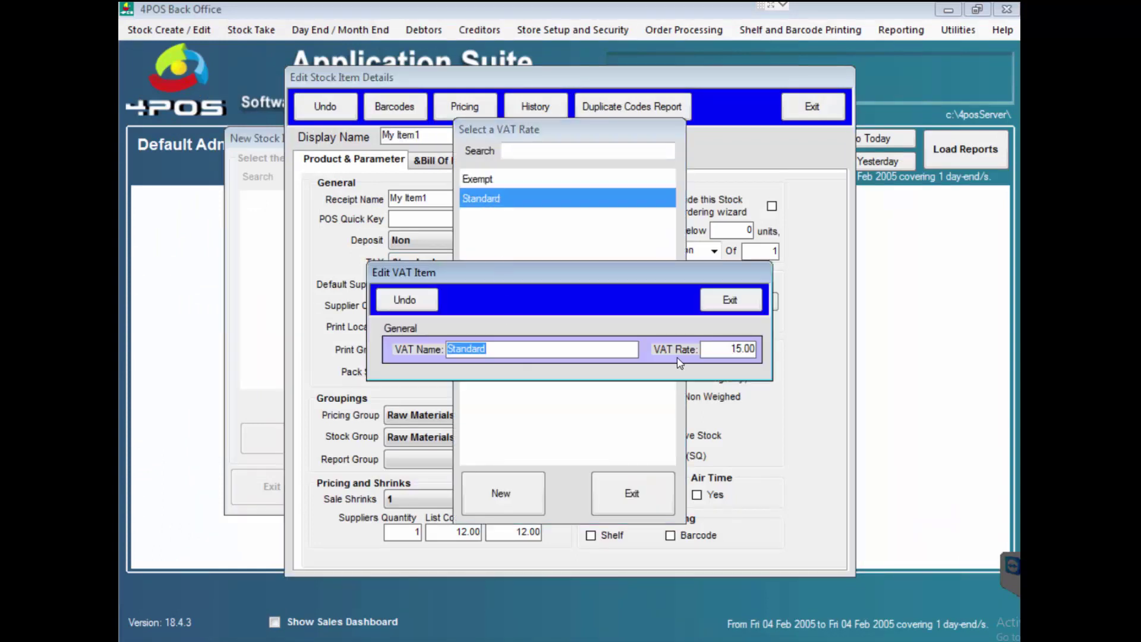
pyautogui.press('Tab')
pyautogui.press('BackSpace')
pyautogui.write('17.00')
pyautogui.click(432, 304)
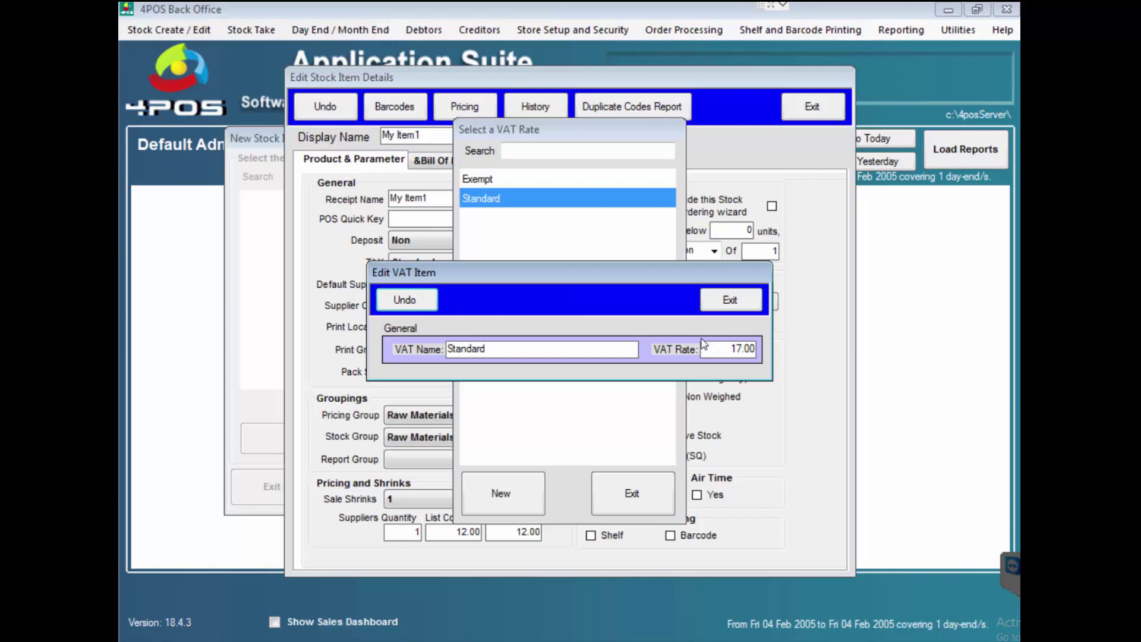
pyautogui.doubleClick(728, 347)
pyautogui.write('1500')
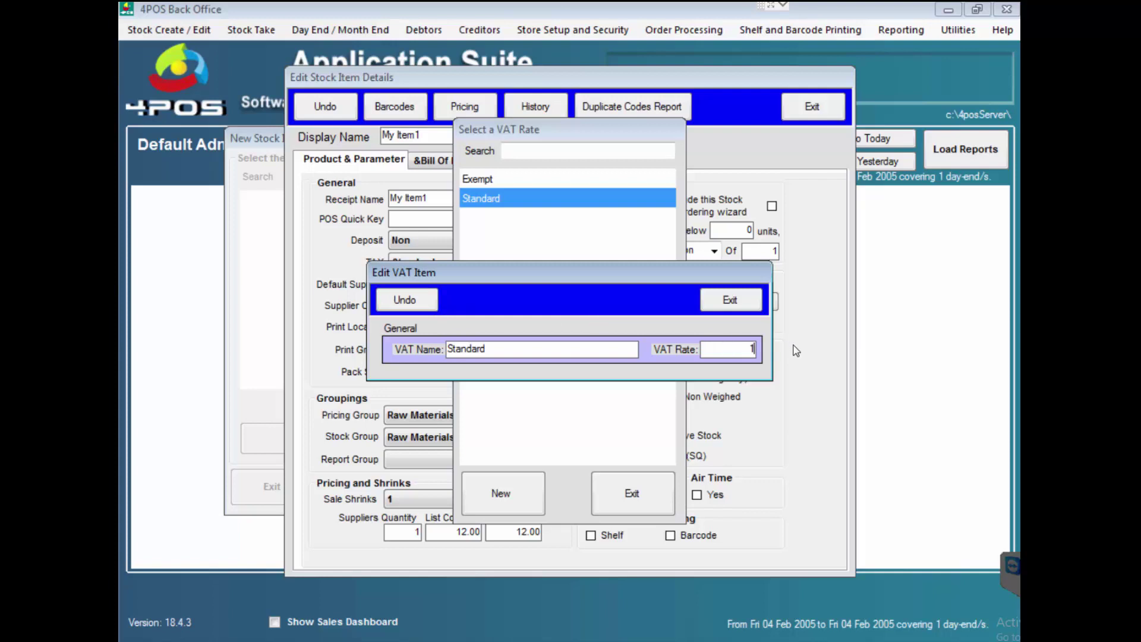
pyautogui.click(730, 301)
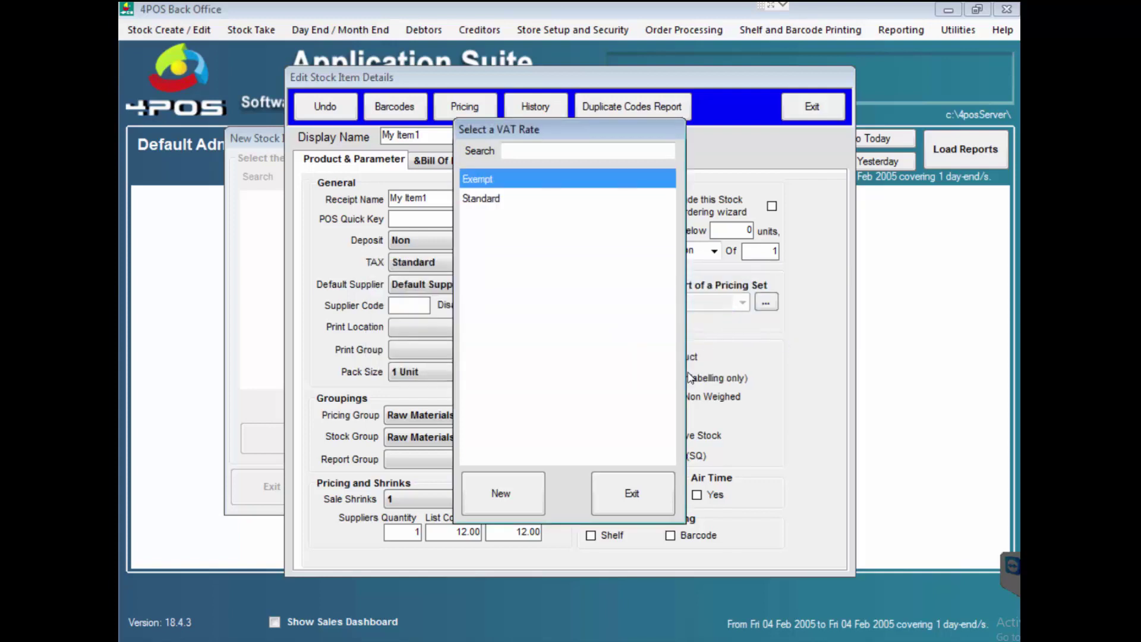
pyautogui.click(653, 486)
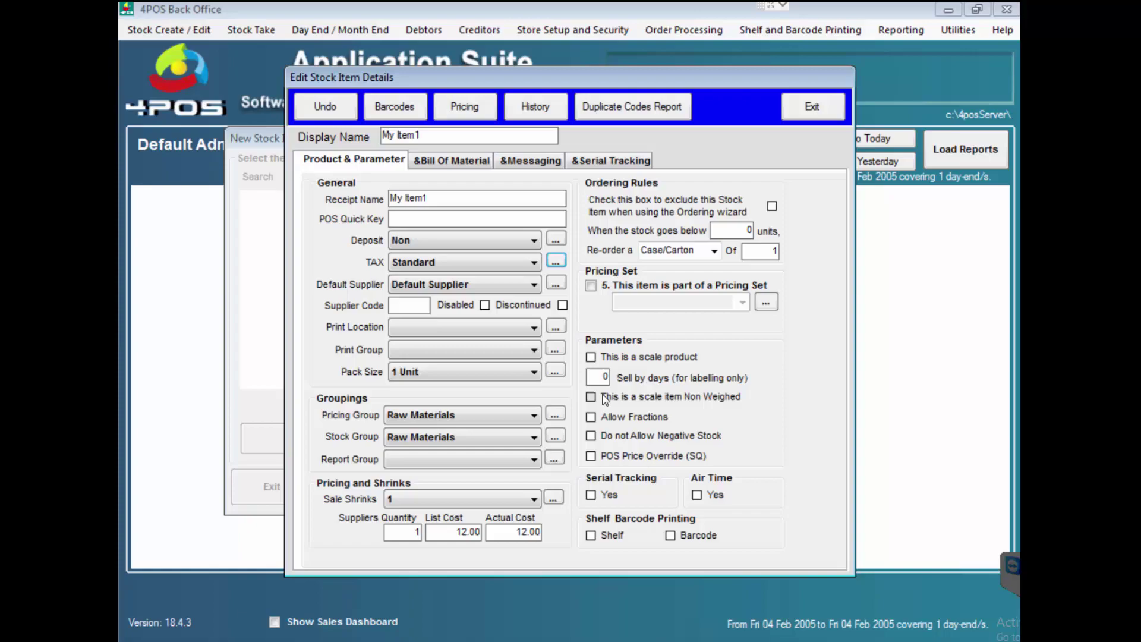
pyautogui.click(812, 107)
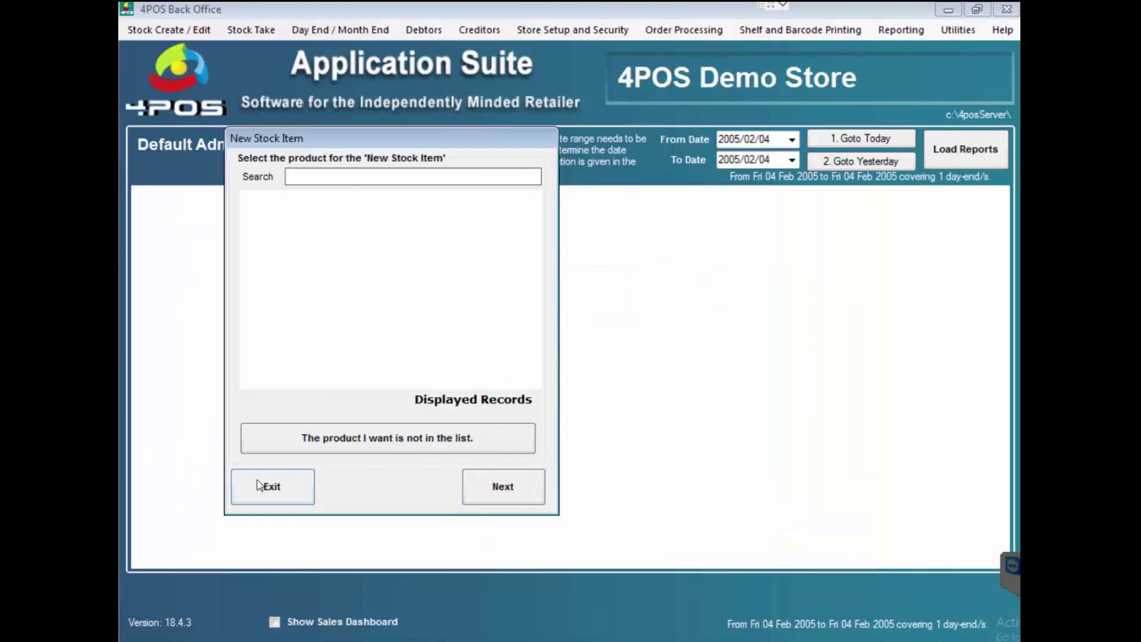
# Step: Close the New Stock Item wizard and send all stock items to the point of sale
pyautogui.click(259, 486)
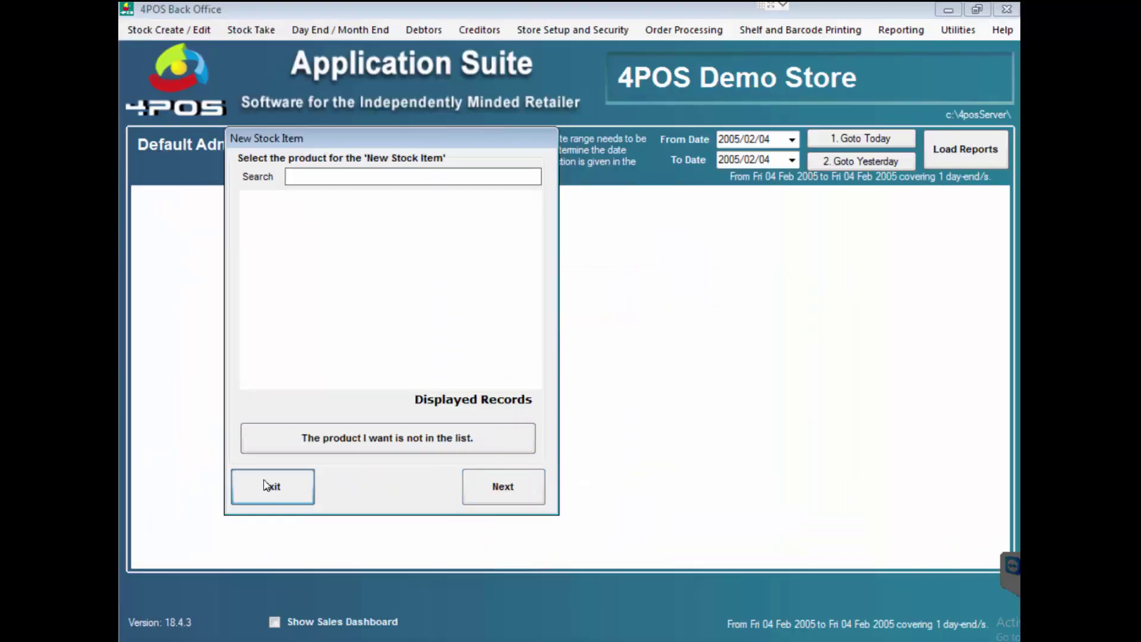
pyautogui.click(167, 30)
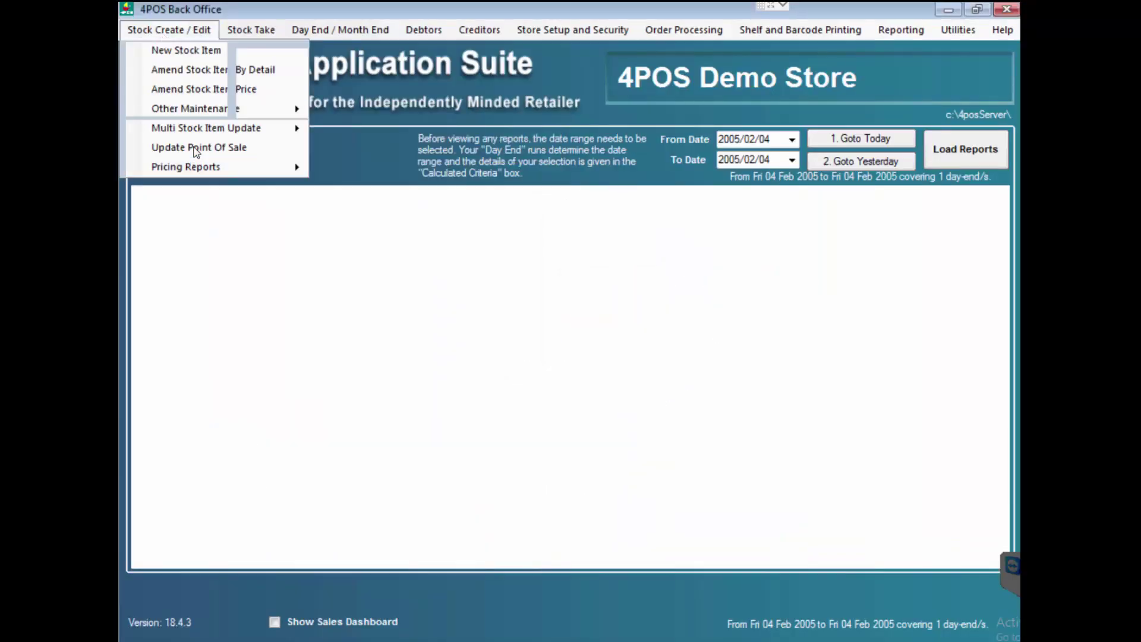
pyautogui.click(189, 147)
pyautogui.click(650, 428)
pyautogui.click(615, 383)
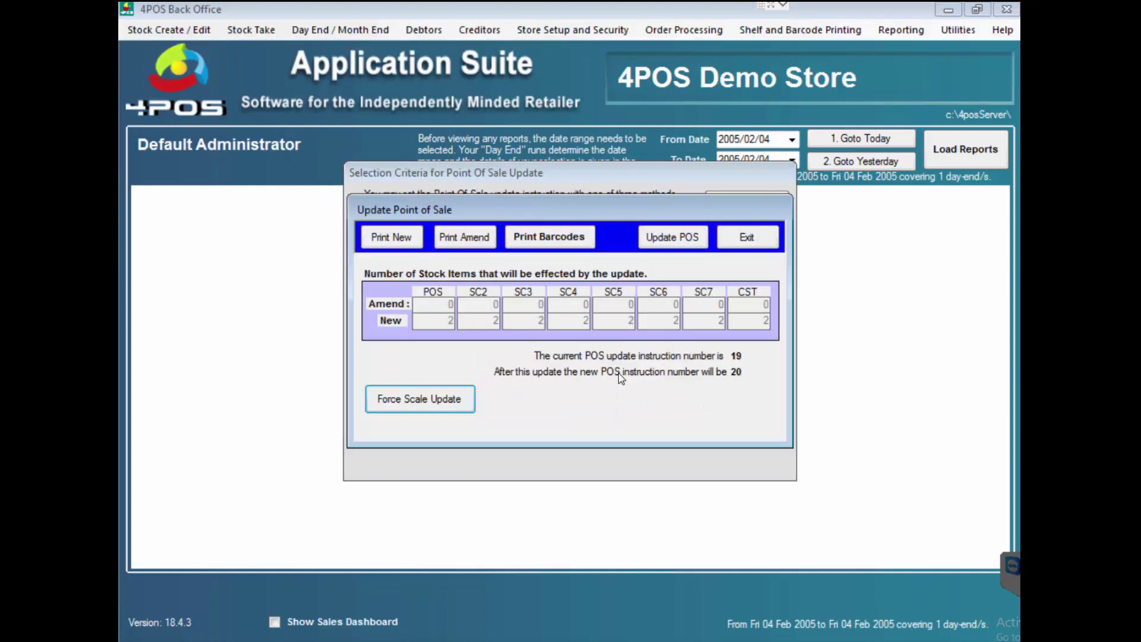
pyautogui.click(670, 241)
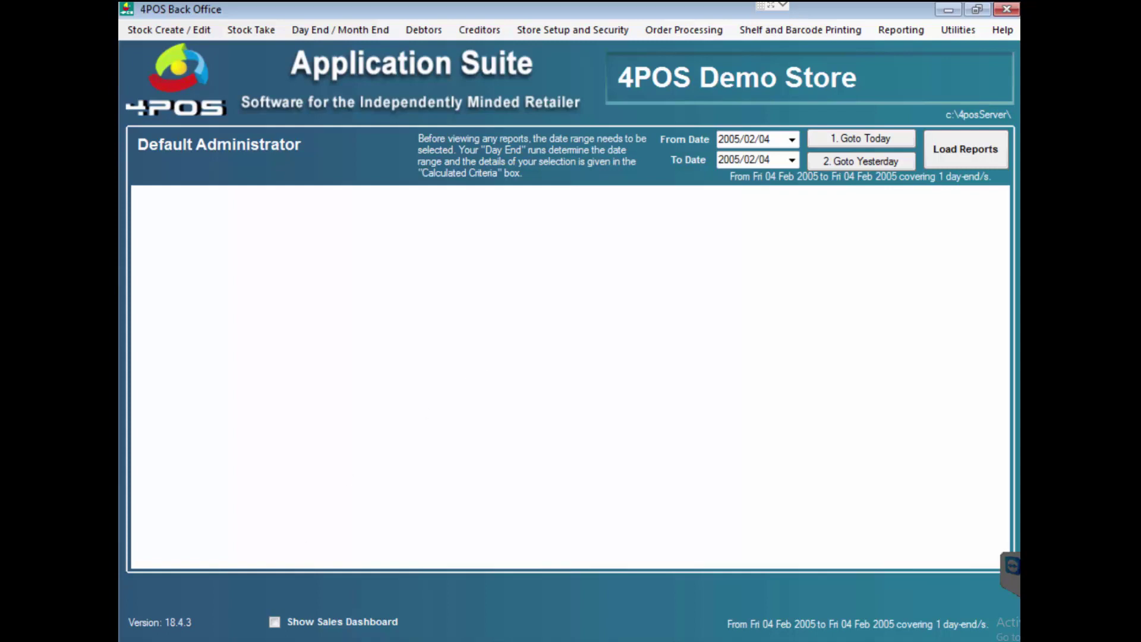
# Step: Start the 4POS Domain Controller with administrator rights
pyautogui.press('super')
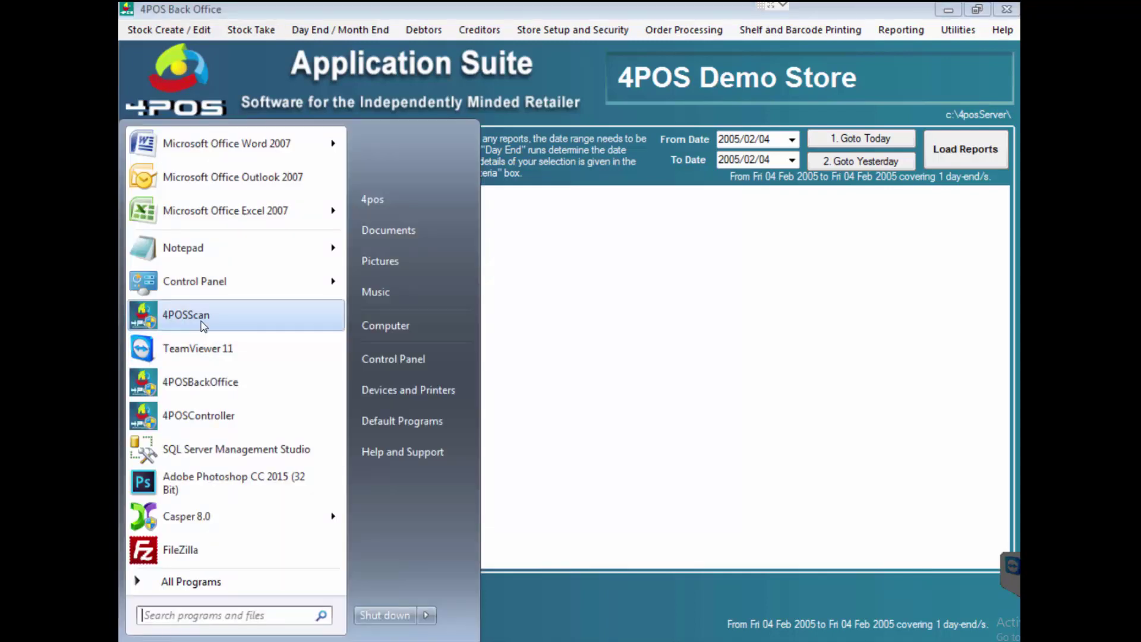
pyautogui.click(196, 416)
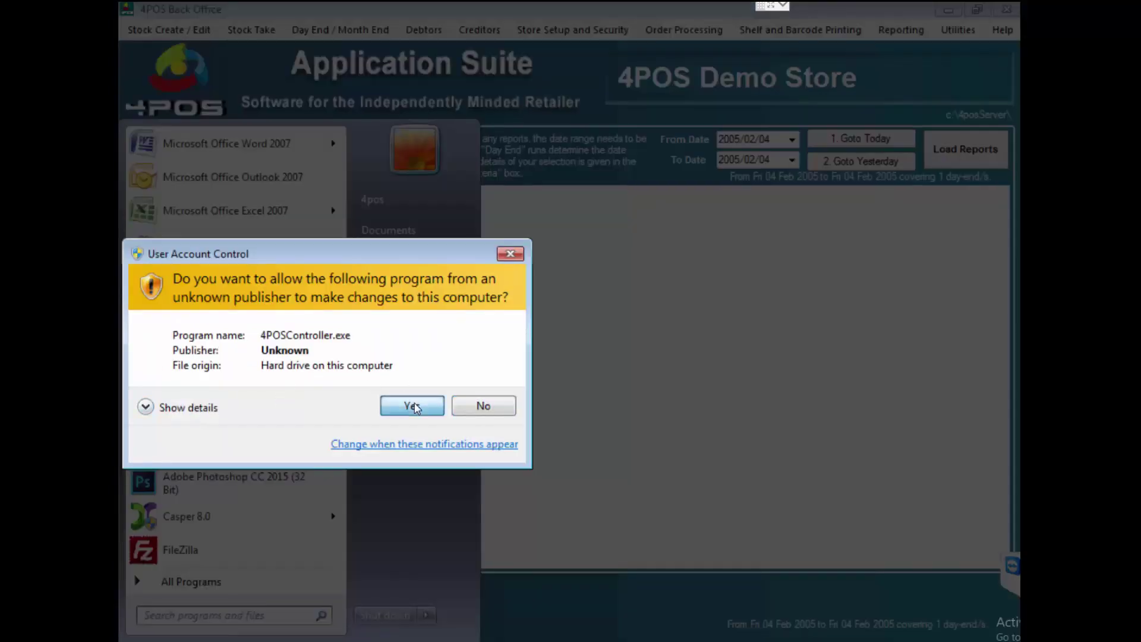
pyautogui.click(414, 406)
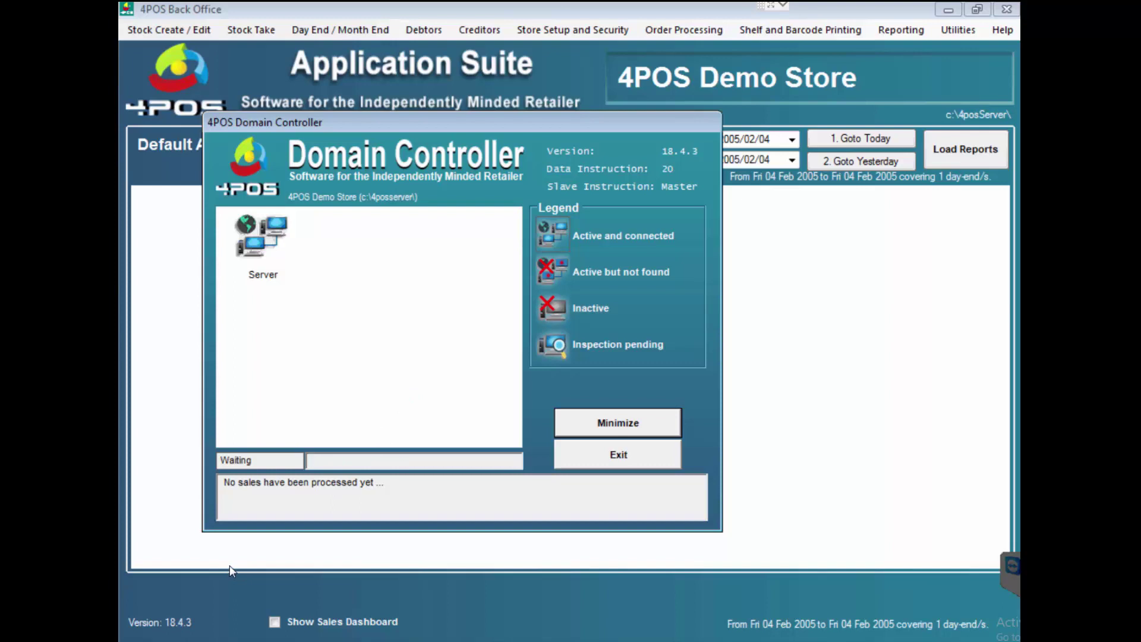
pyautogui.press('super')
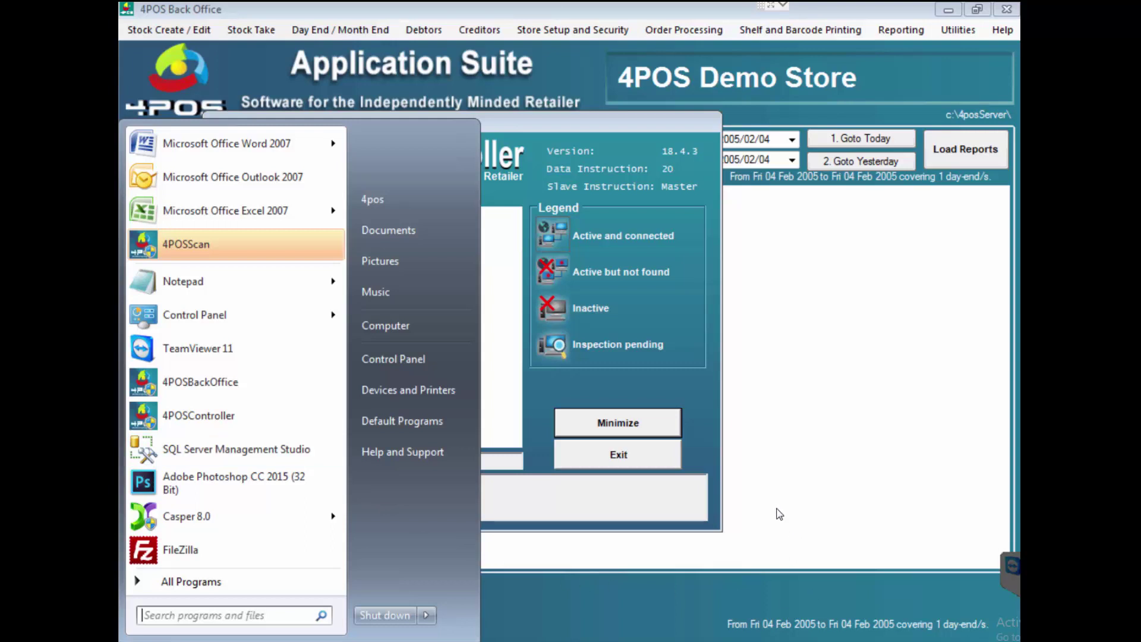
# Step: Launch 4POSScan with admin rights and log in as cashier Default without an access code
pyautogui.click(202, 244)
pyautogui.click(415, 407)
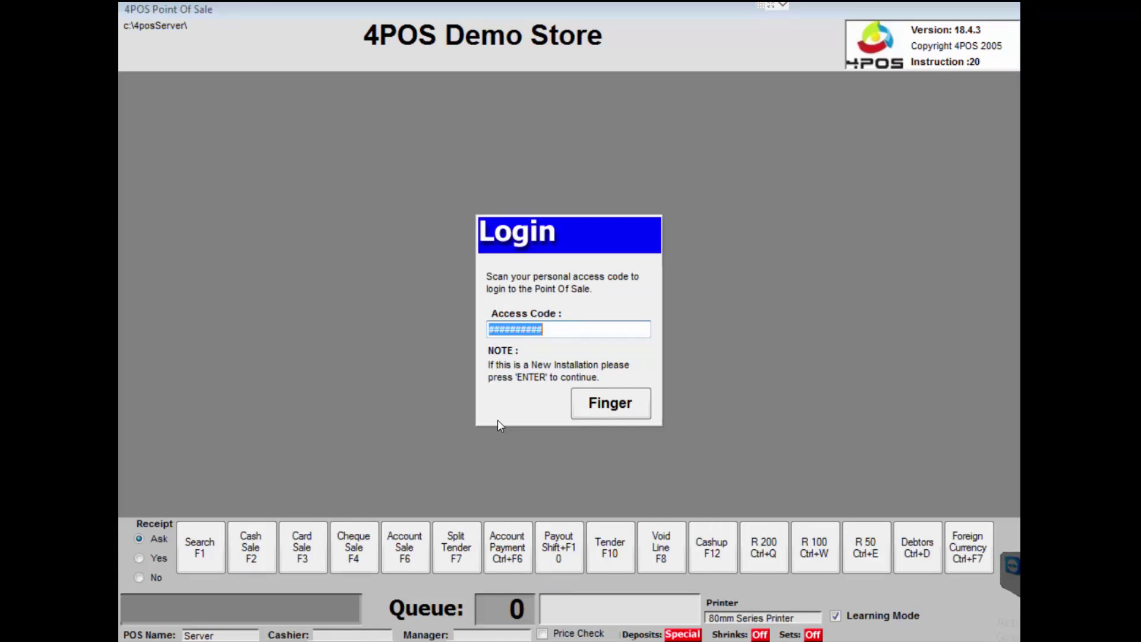
pyautogui.press('Return')
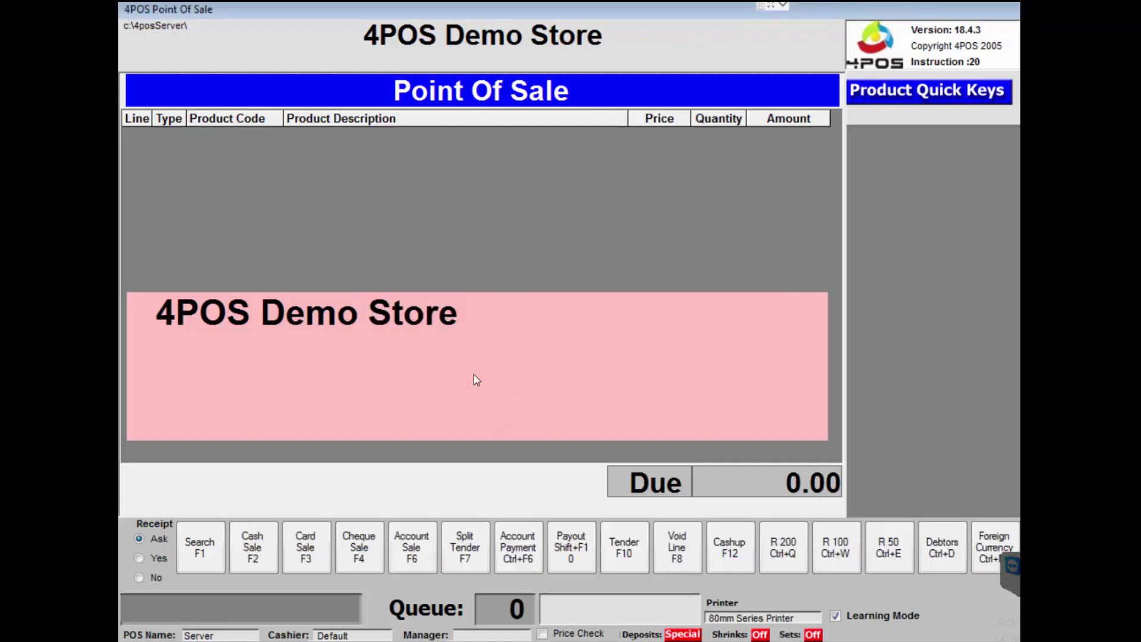
# Step: Add My Item1 at 17.00 and Open Items at 1.99 from Stock Search, totalling 26.95
pyautogui.press('F1')
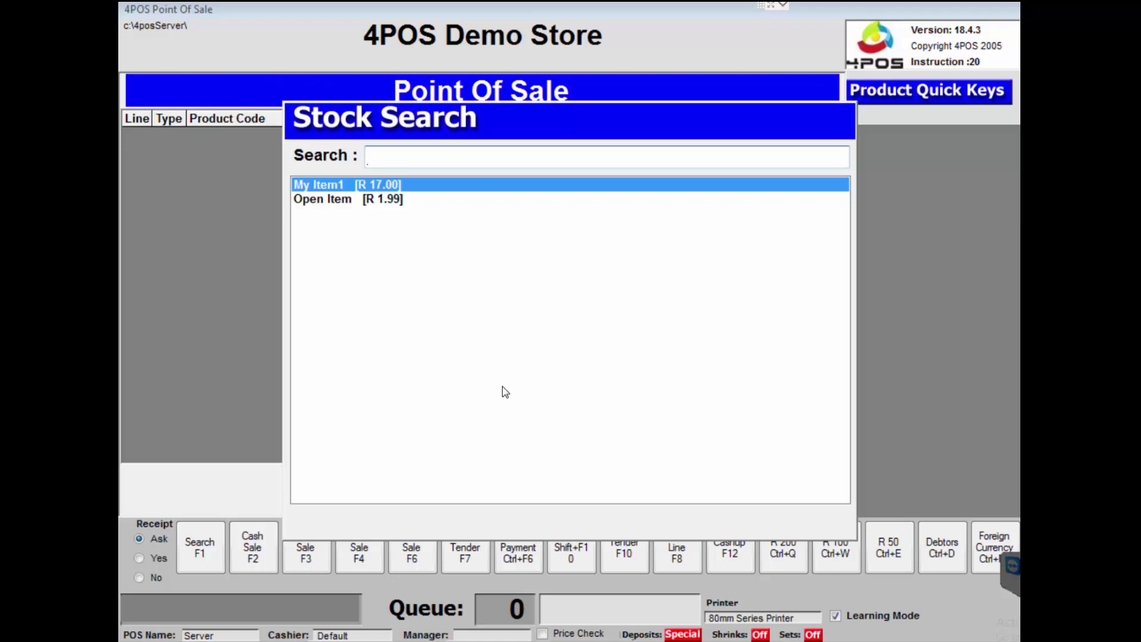
pyautogui.press('Return')
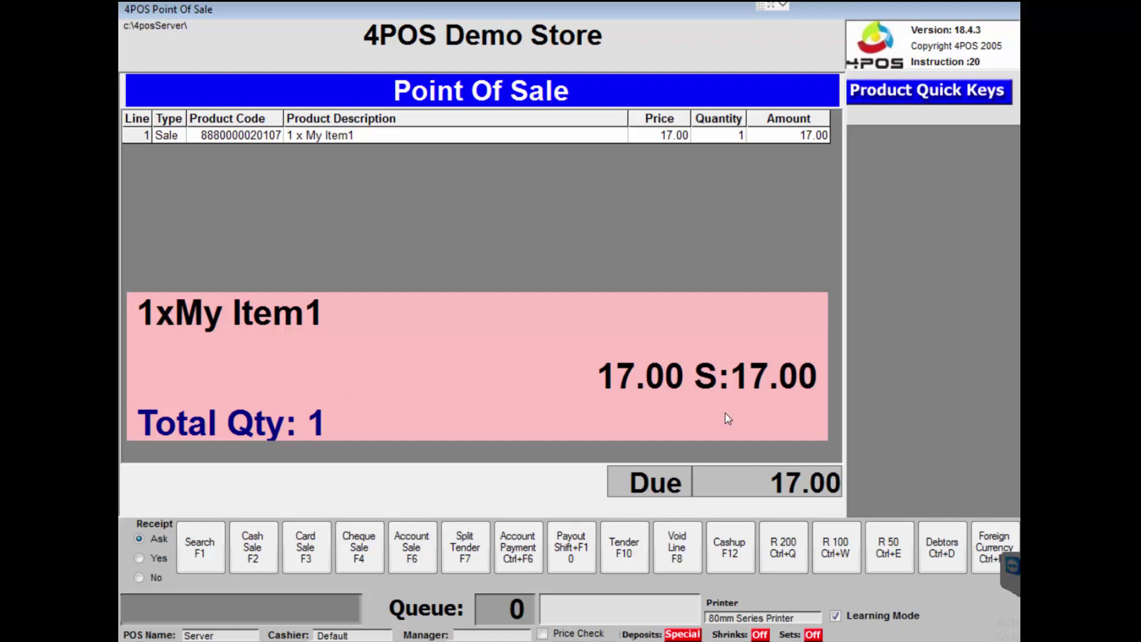
pyautogui.press('F1')
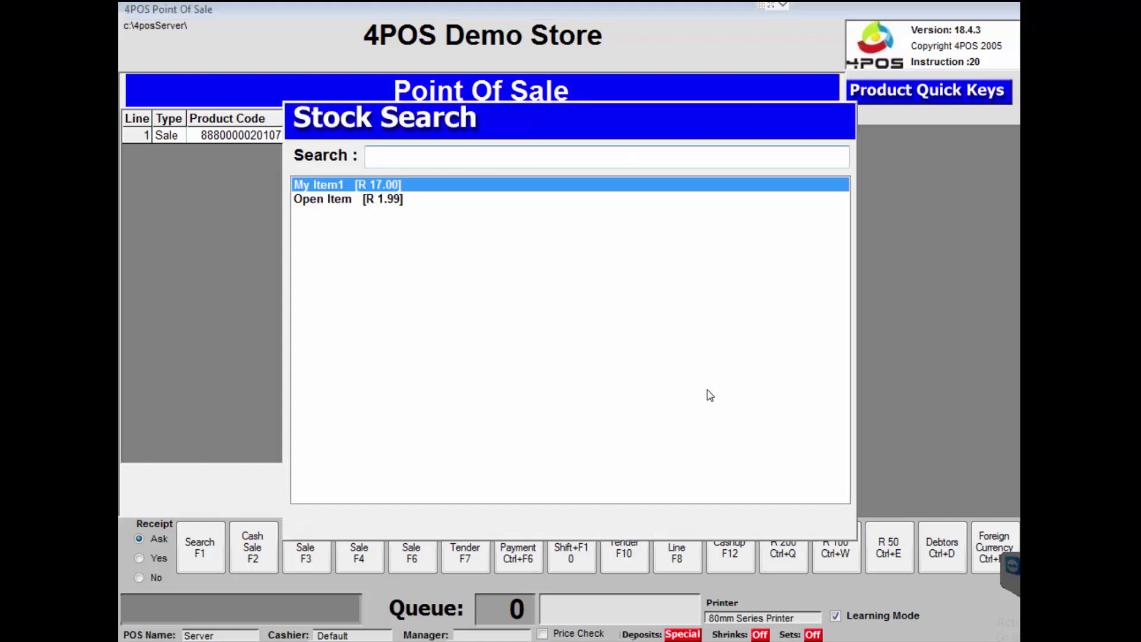
pyautogui.press('Down')
pyautogui.press('Return')
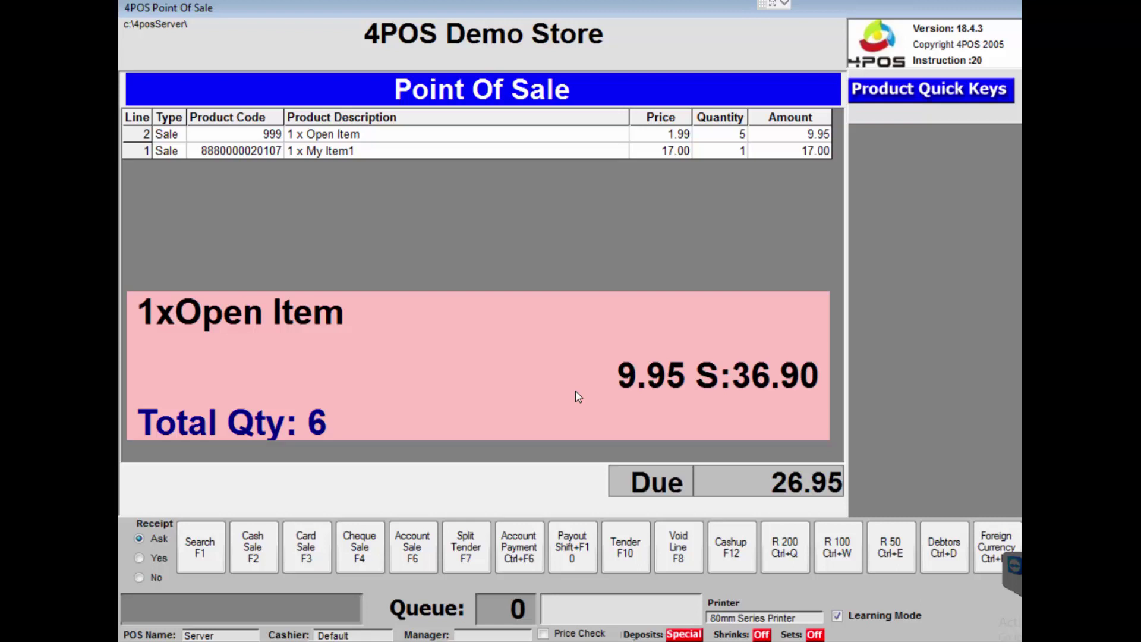
# Step: Change the Open Item quantity to 4, then to 1, leaving 18.99 due
pyautogui.press('*')
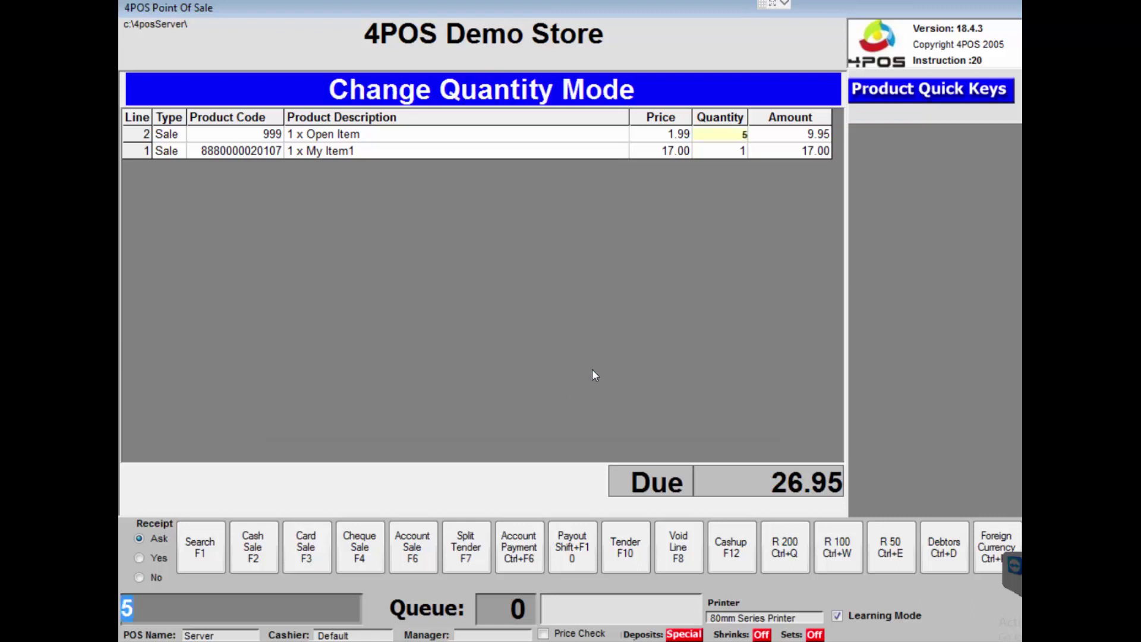
pyautogui.write('4')
pyautogui.press('Return')
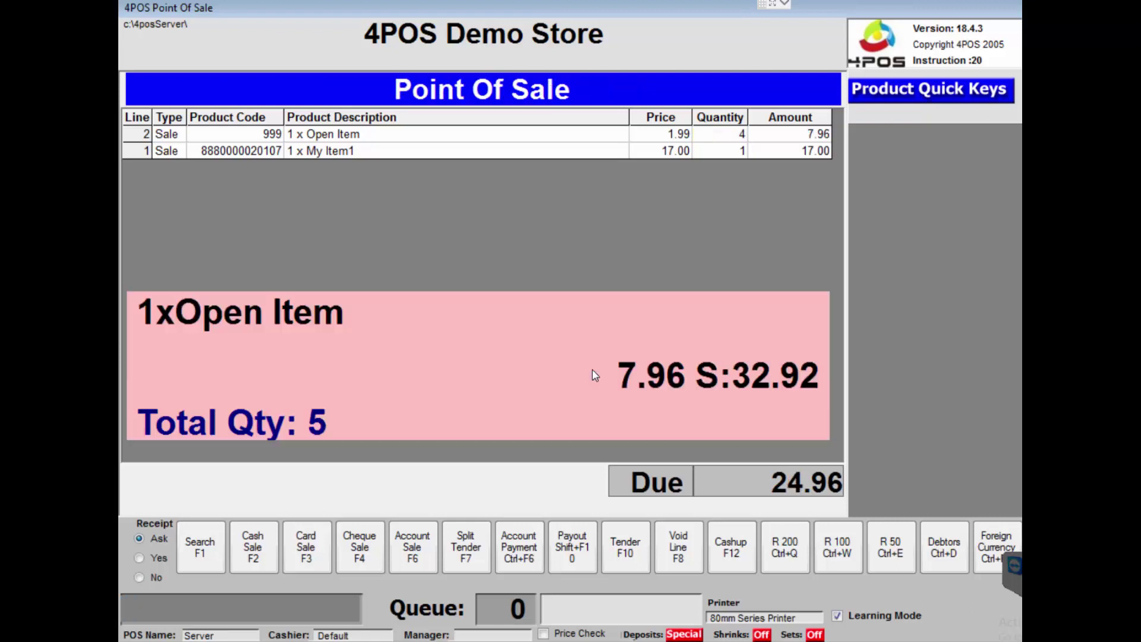
pyautogui.press('*')
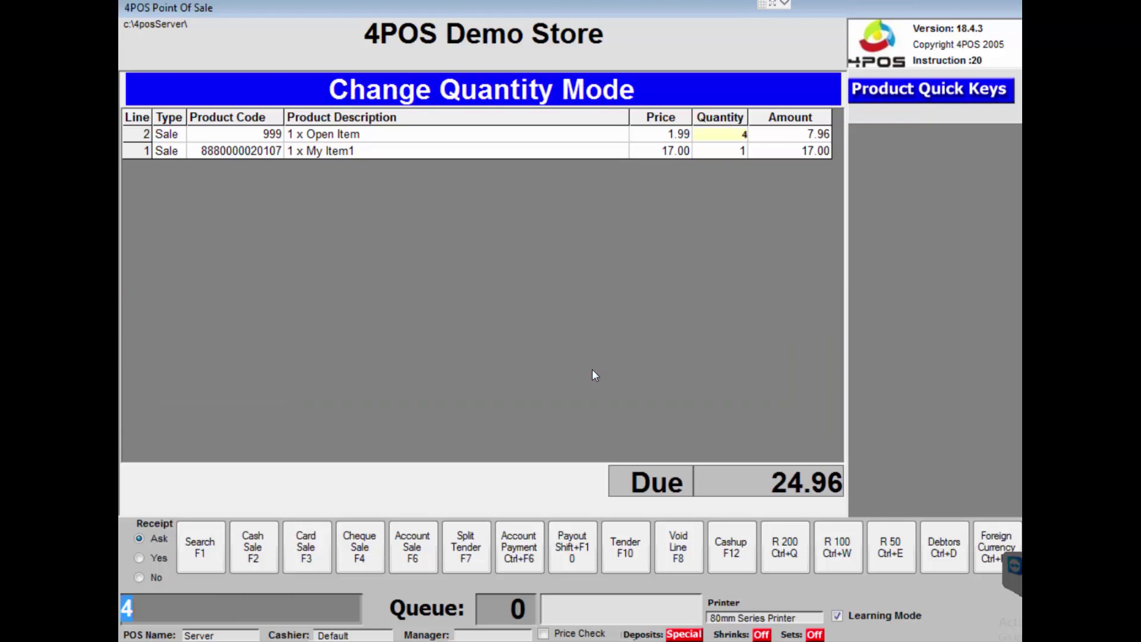
pyautogui.write('1')
pyautogui.press('Return')
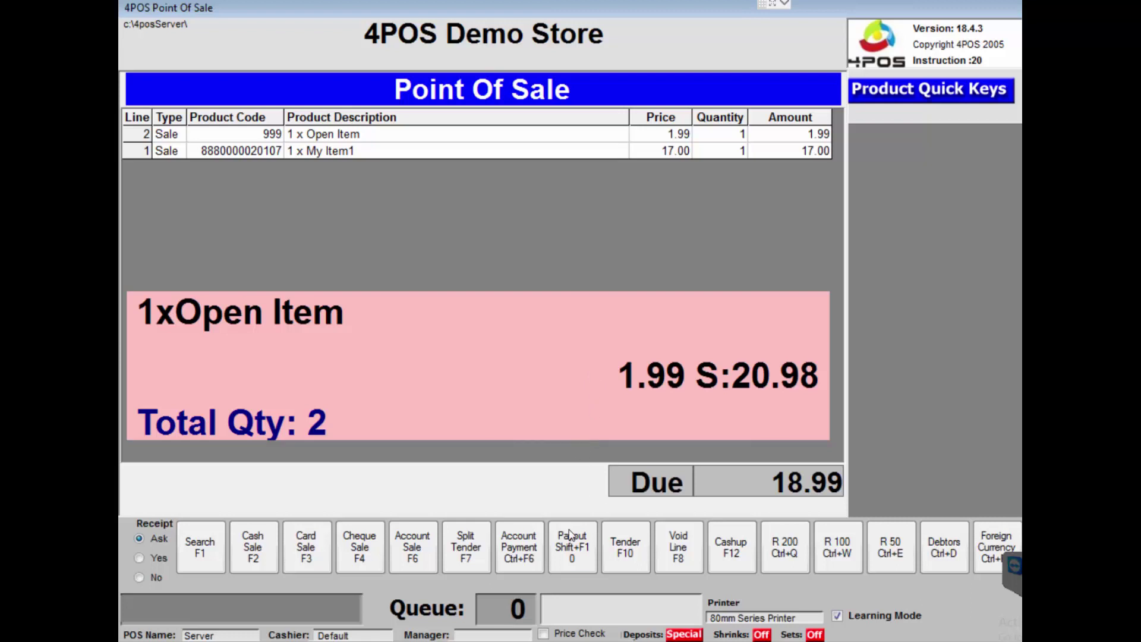
# Step: Tender 20.00 cash for the 18.95 sale, giving 1.05 change, with no receipt
pyautogui.click(626, 555)
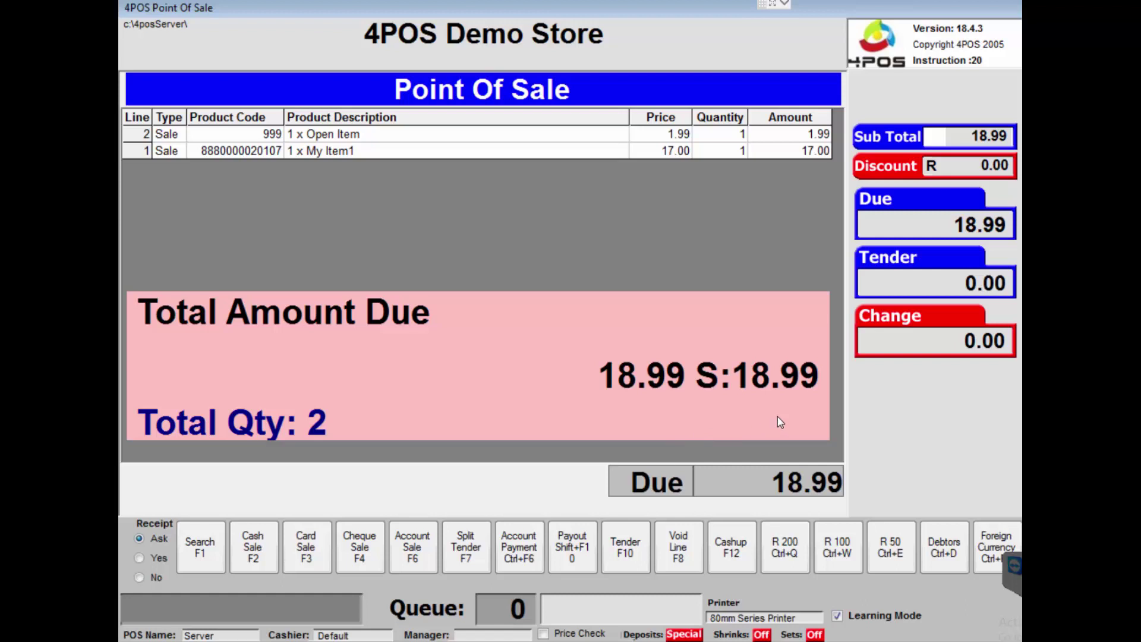
pyautogui.write('2000')
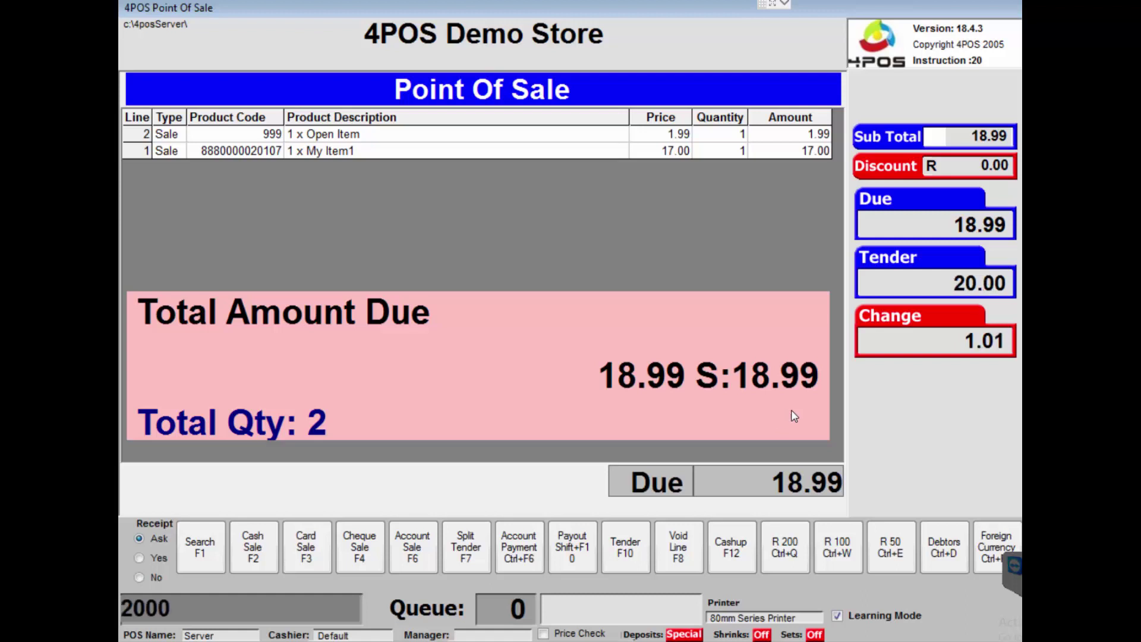
pyautogui.click(253, 547)
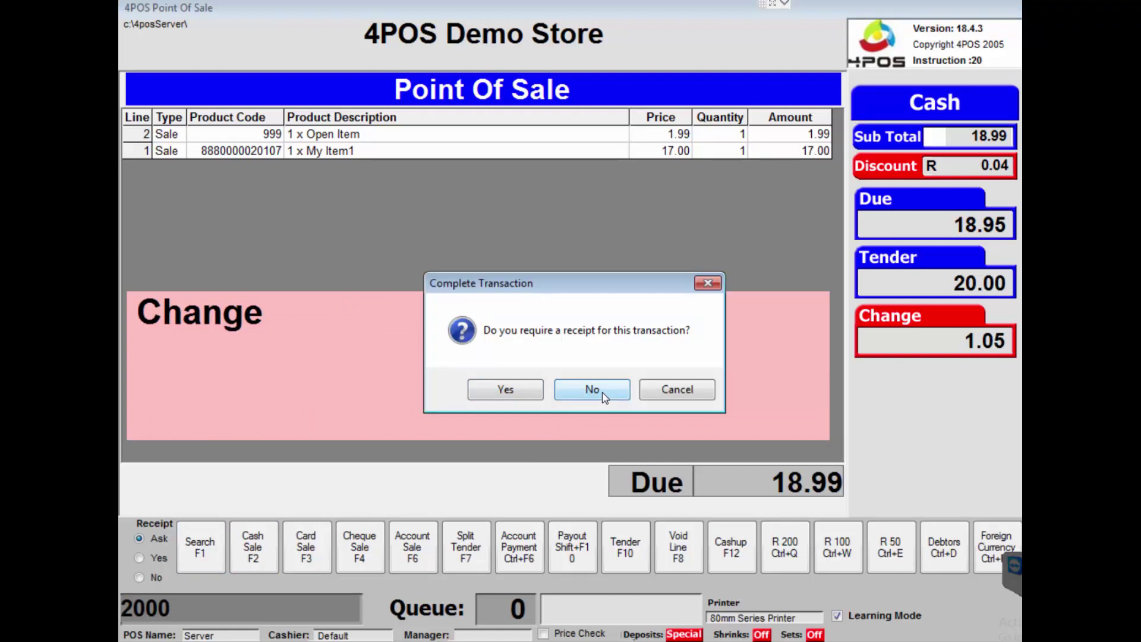
pyautogui.click(589, 390)
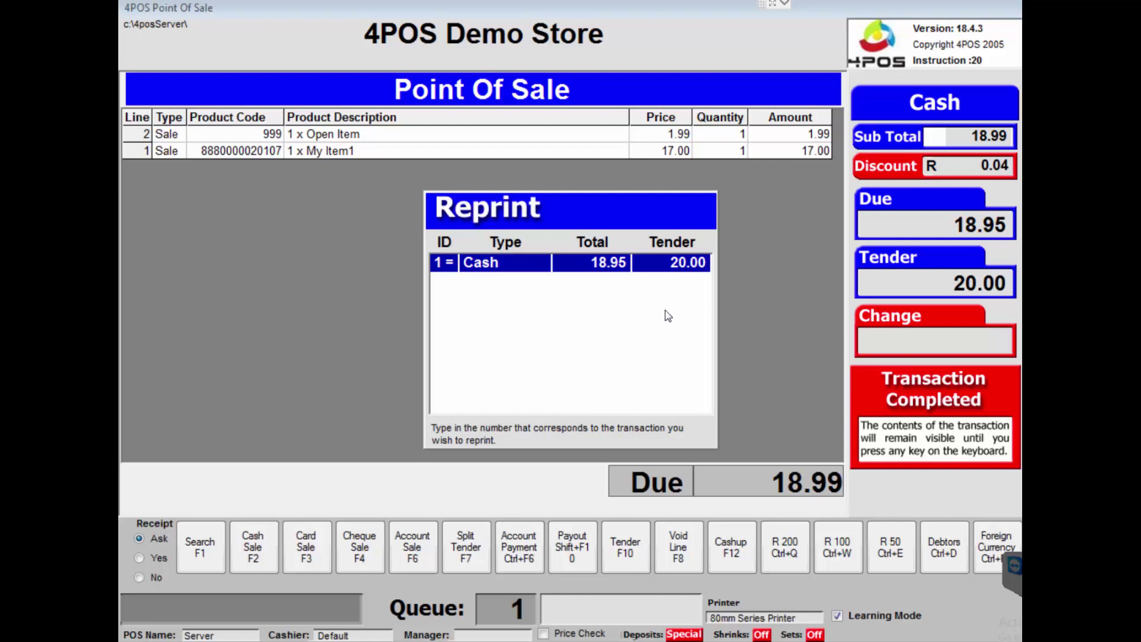
# Step: Dismiss the Reprint list and the F9 options menu, leaving a new empty sale at 0.00 due
pyautogui.press('Escape')
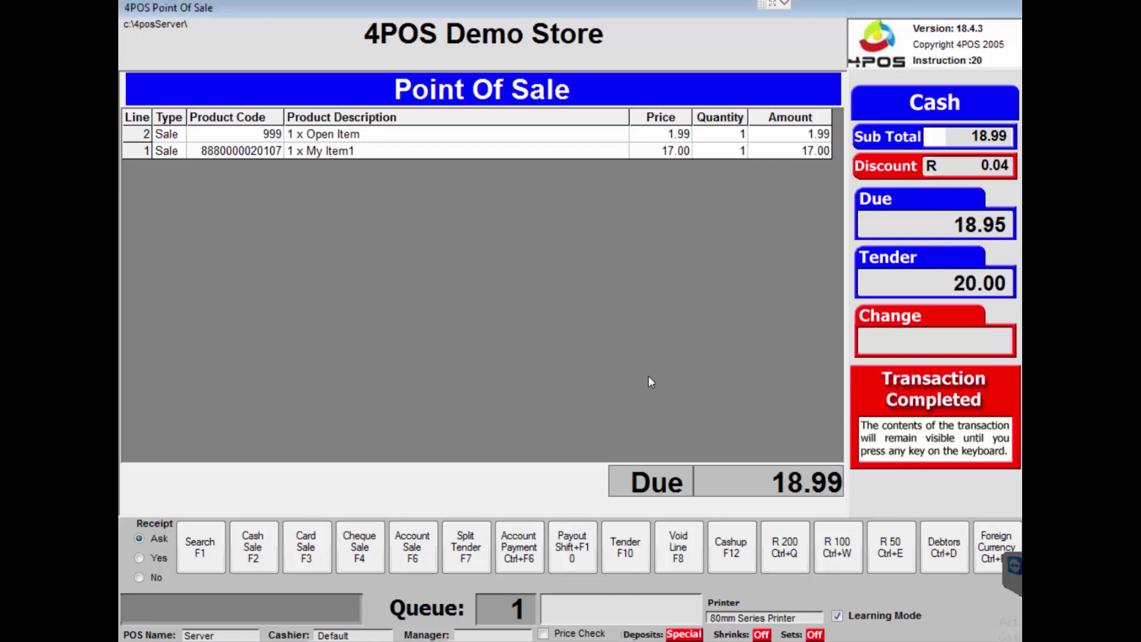
pyautogui.press('F9')
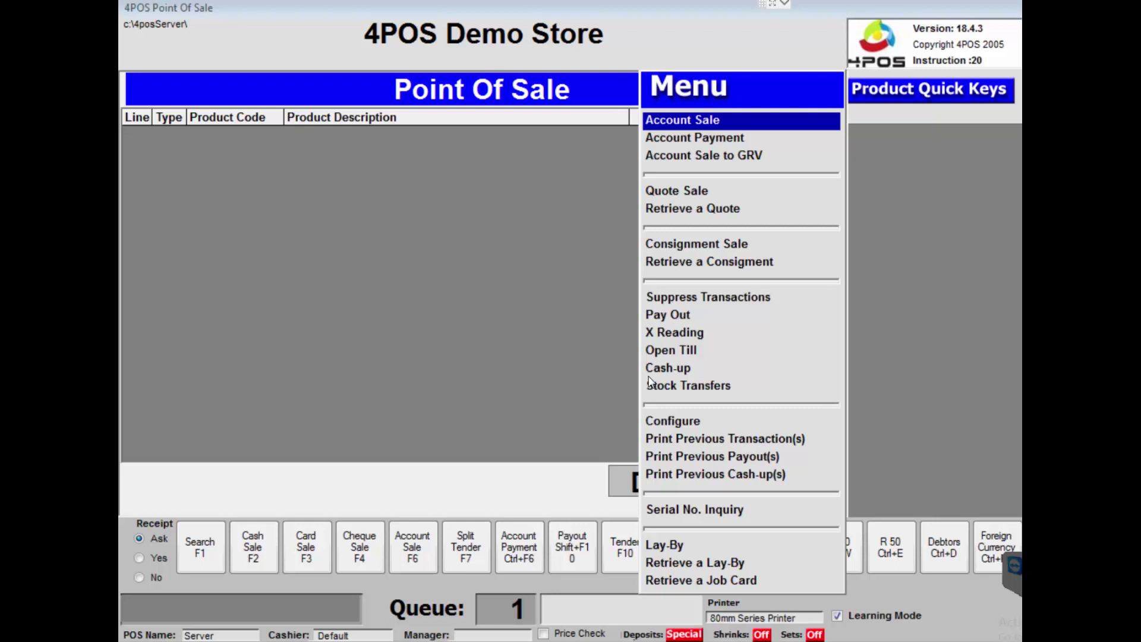
pyautogui.press('Up')
pyautogui.press('Up')
pyautogui.press('Up')
pyautogui.press('Up')
pyautogui.press('Up')
pyautogui.press('Up')
pyautogui.press('Up')
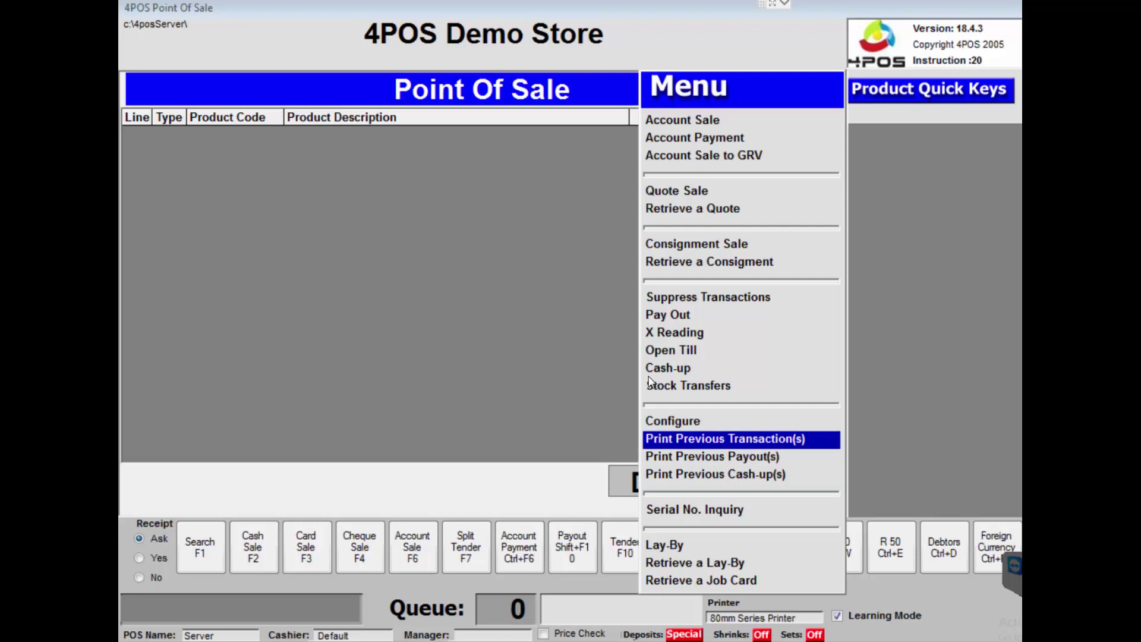
pyautogui.press('Down')
pyautogui.press('Down')
pyautogui.press('Escape')
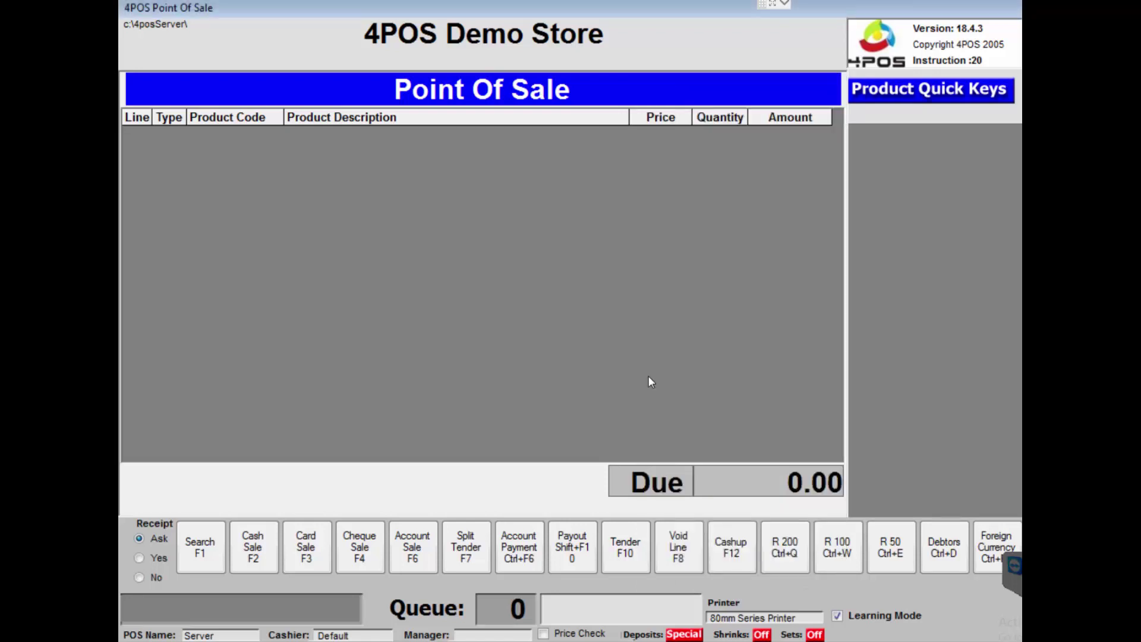
# Step: Bring up the Revoke Line / Reversal / Reprint Transaction menu with F9
pyautogui.press('F9')
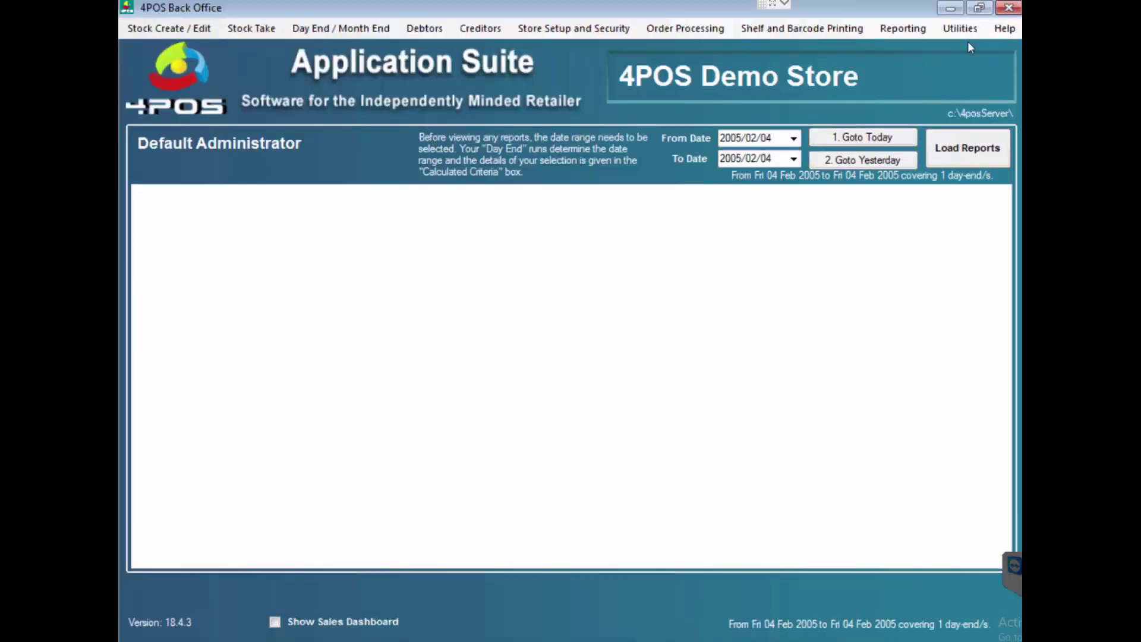
# Step: Open the Back Office Utilities menu to reach its Help options
pyautogui.click(960, 29)
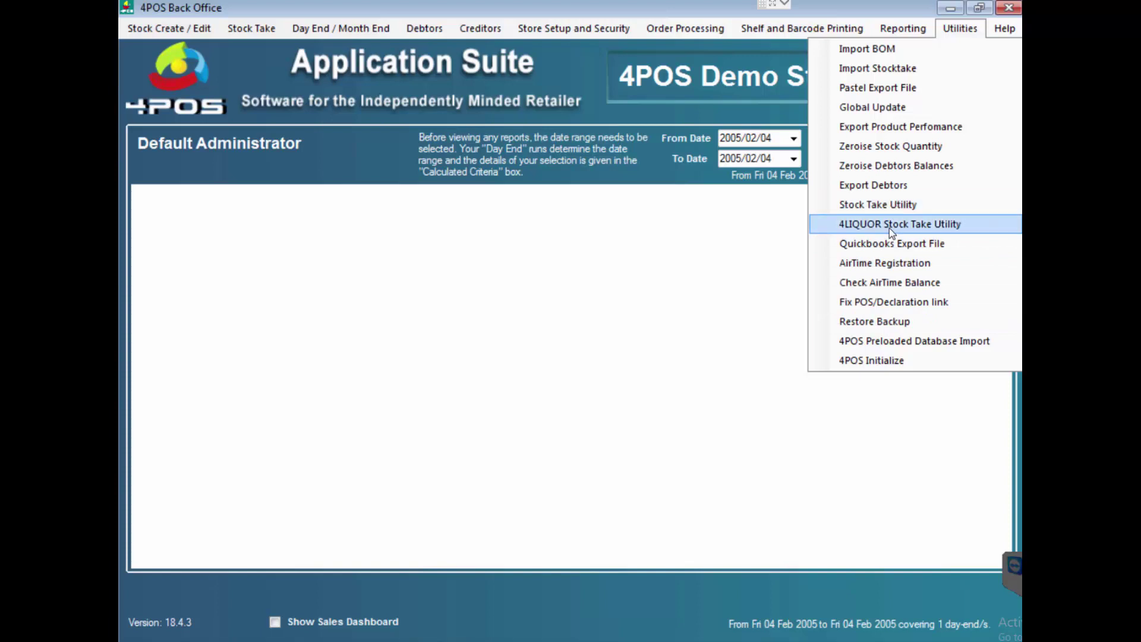
pyautogui.moveTo(1008, 35)
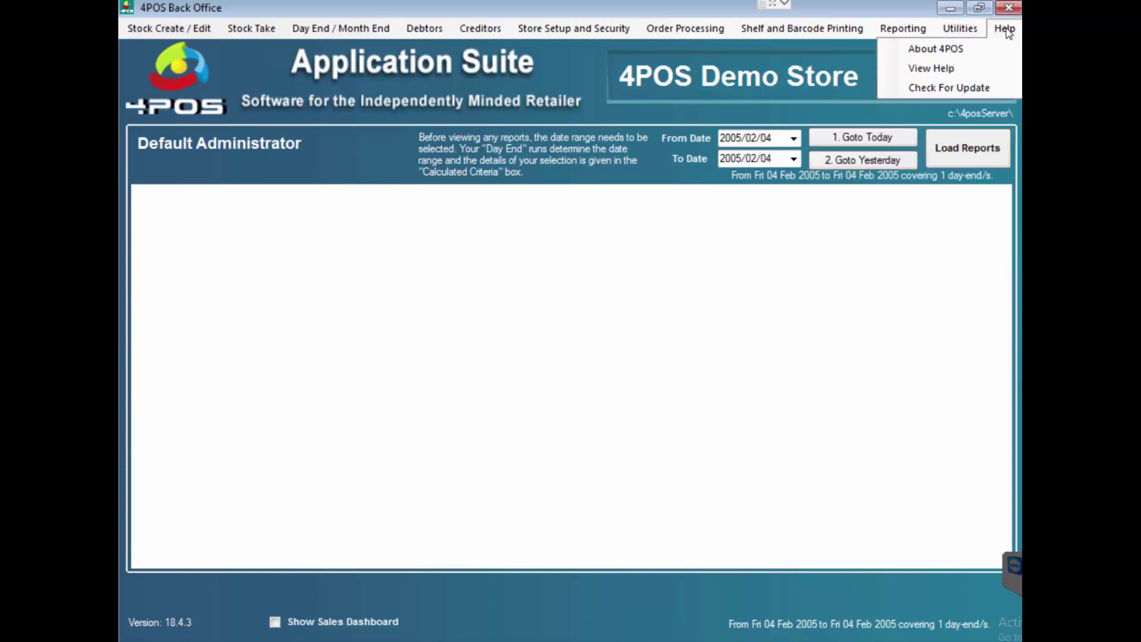